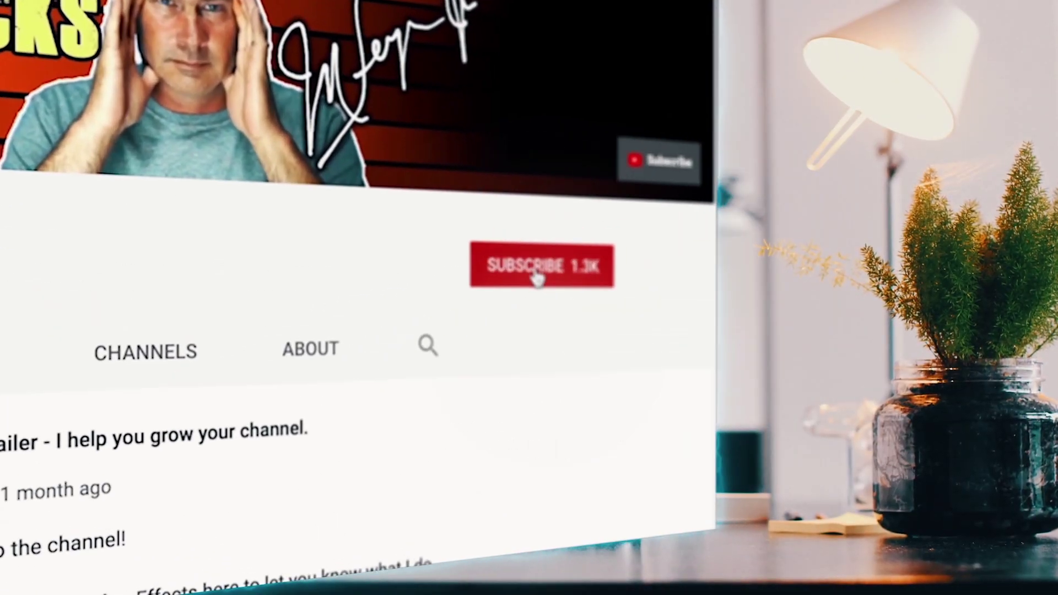
Subscribe to the channel and turn on the bell so every new video triggers a notification
{"action": "left_click", "coordinate": [537, 279]}
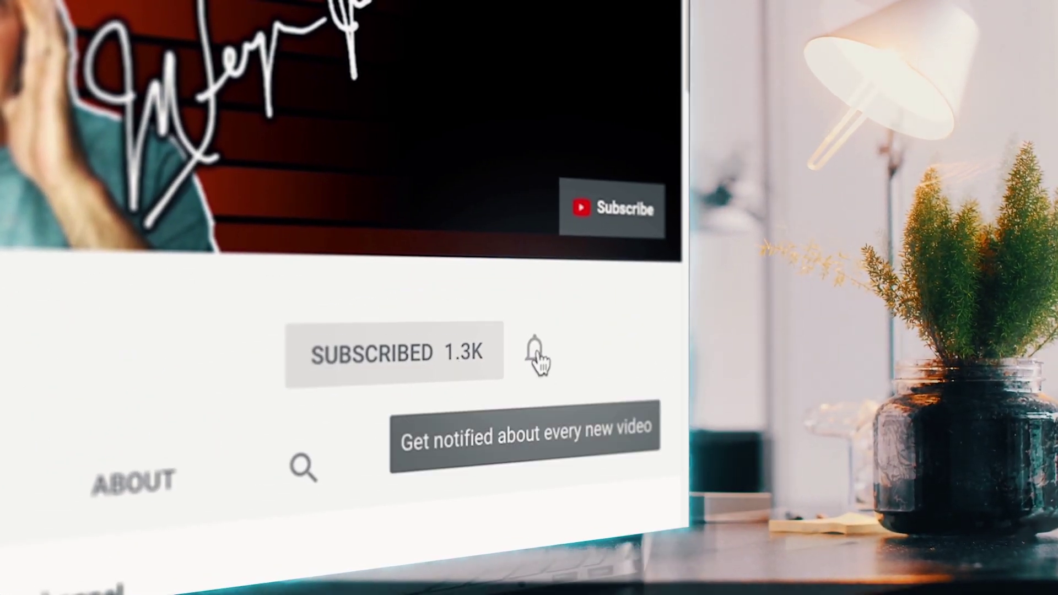
{"action": "left_click", "coordinate": [535, 353]}
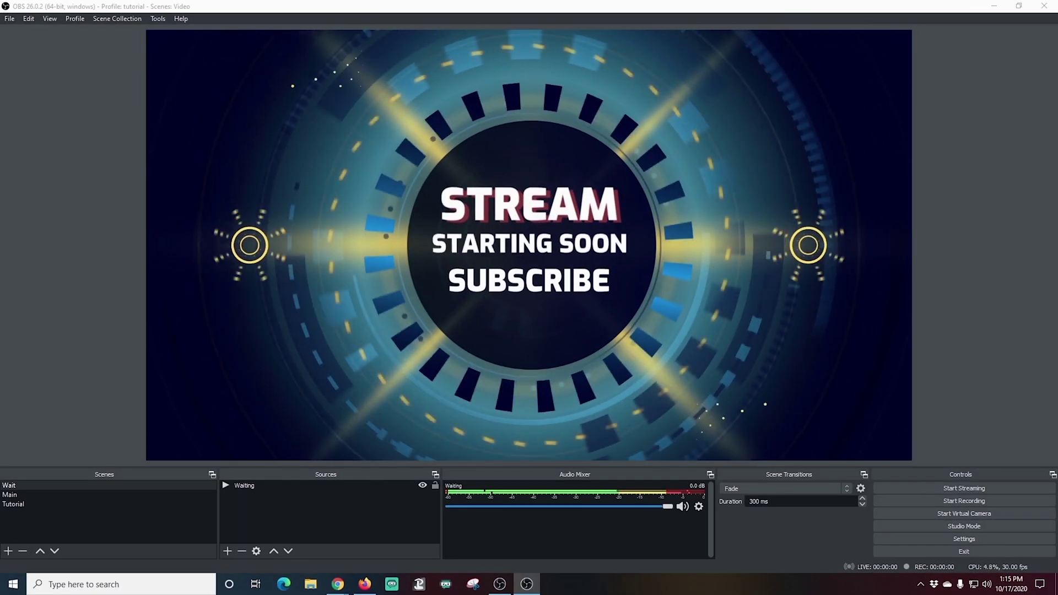
Add a new scene named 'NS - Soundboard' next to Wait, Main and Tutorial
{"action": "left_click", "coordinate": [77, 486]}
{"action": "left_click", "coordinate": [77, 503]}
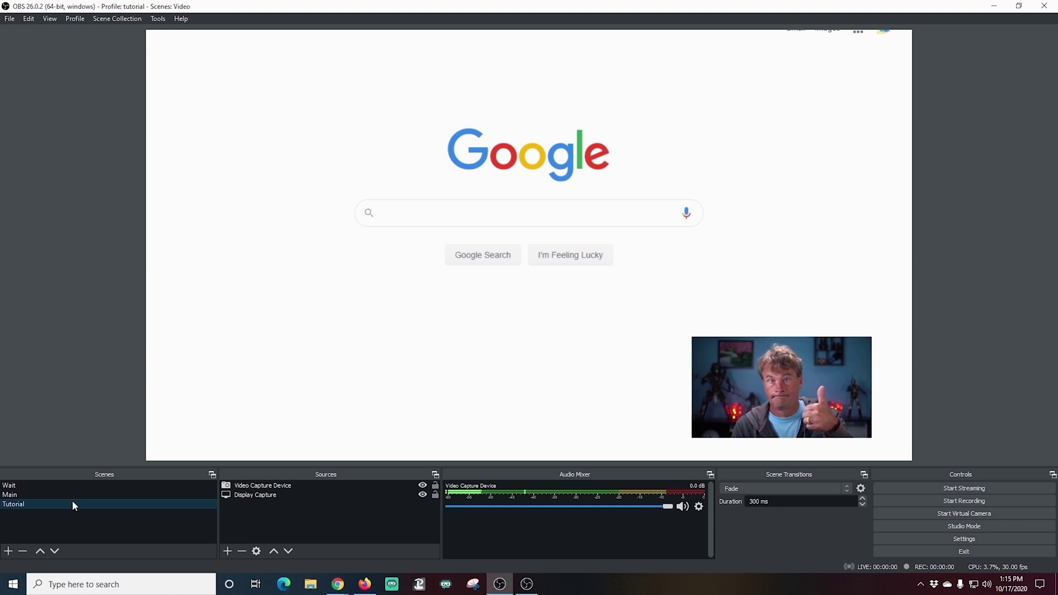
{"action": "left_click", "coordinate": [9, 551]}
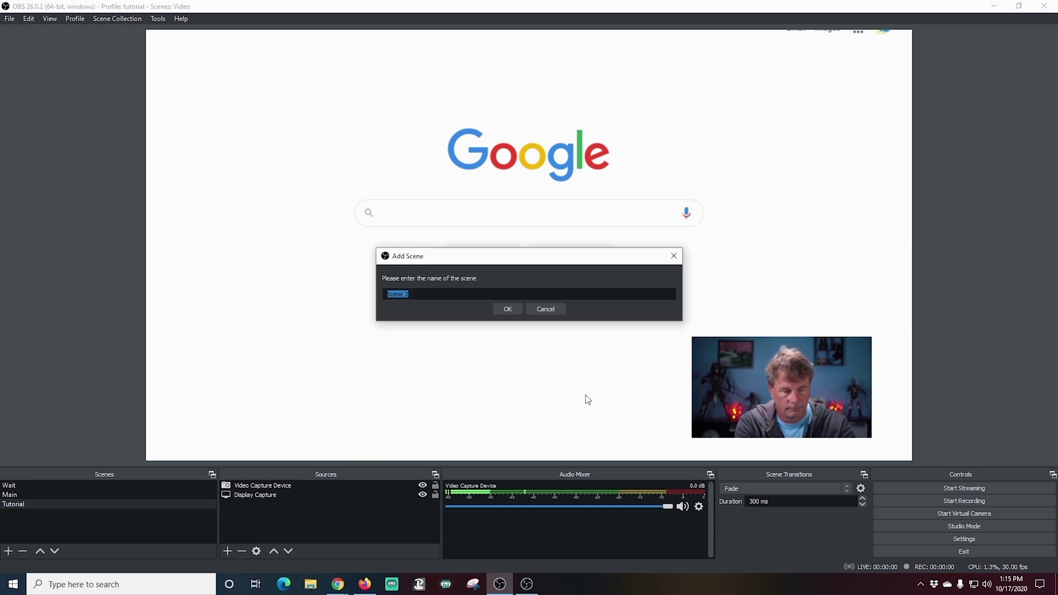
{"action": "type", "text": "NS -"}
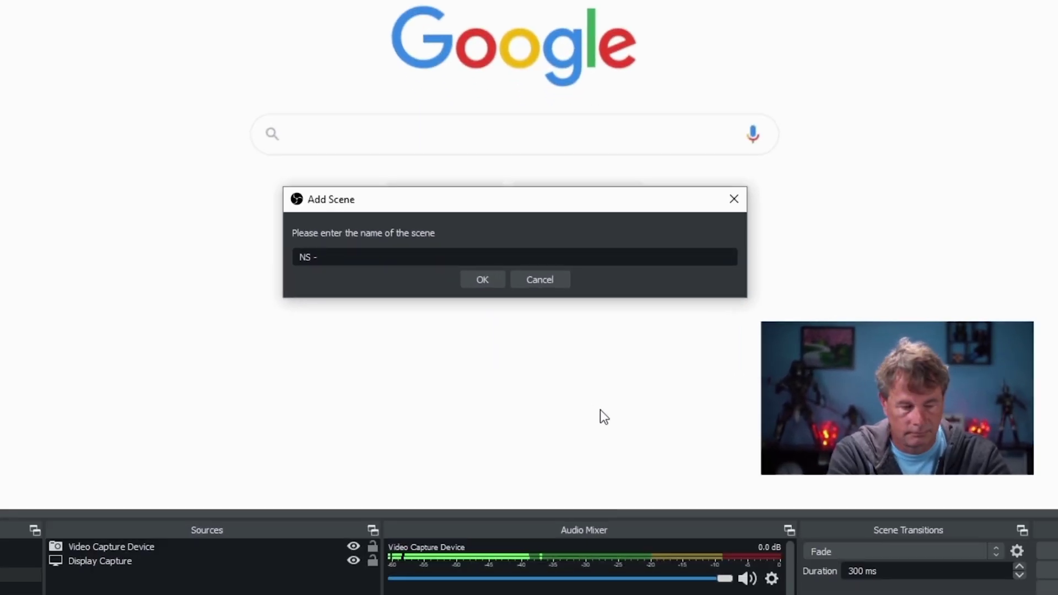
{"action": "type", "text": " Soundboard"}
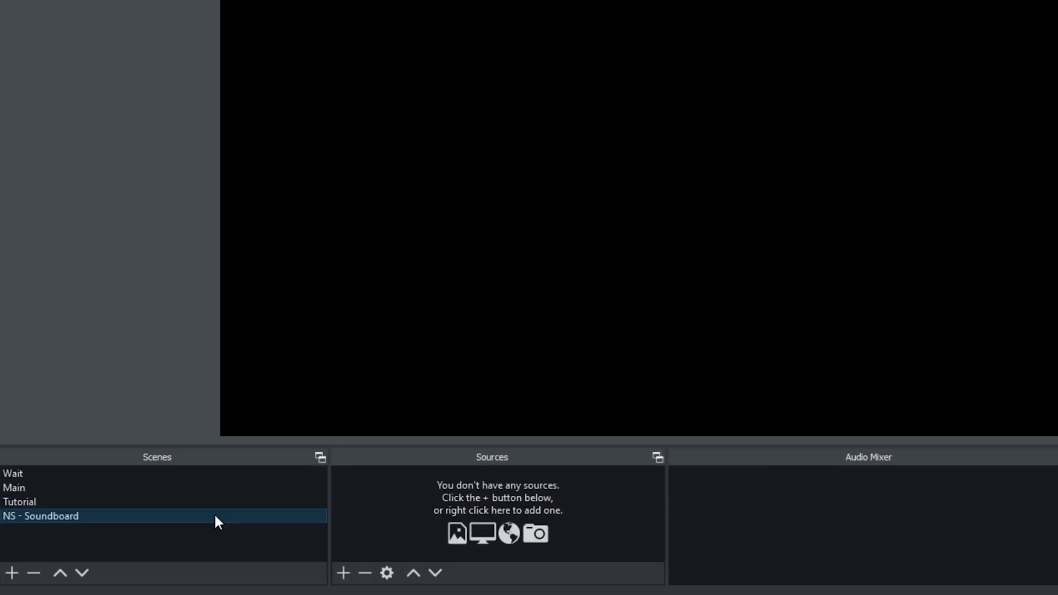
Add a Media Source named 'I'm Ready' playing H:\Live Soundboard\Im ready.mp3
{"action": "left_click", "coordinate": [343, 579]}
{"action": "left_click", "coordinate": [420, 427]}
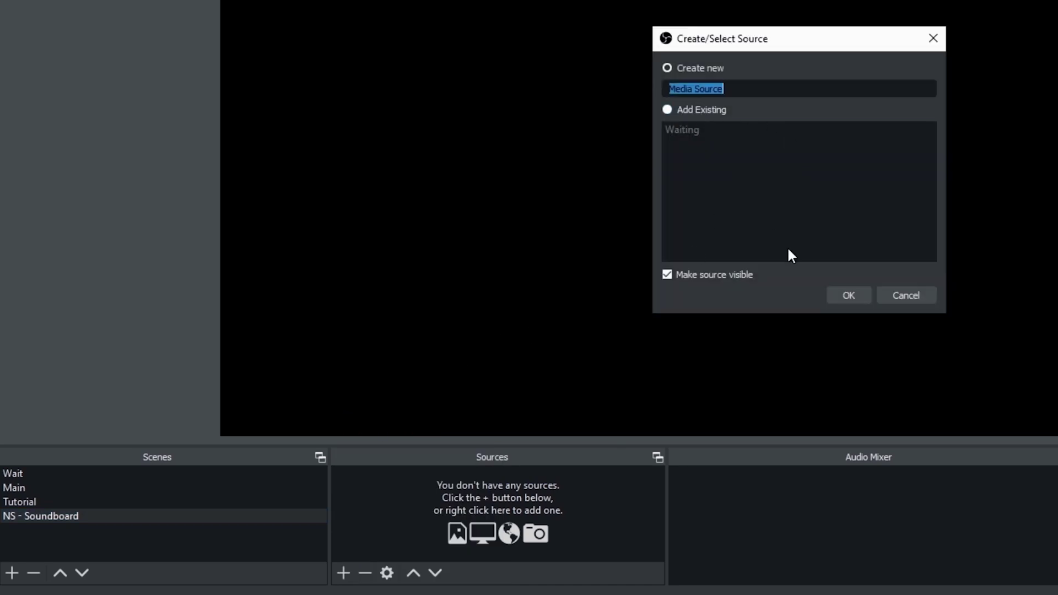
{"action": "type", "text": "I'm Ready"}
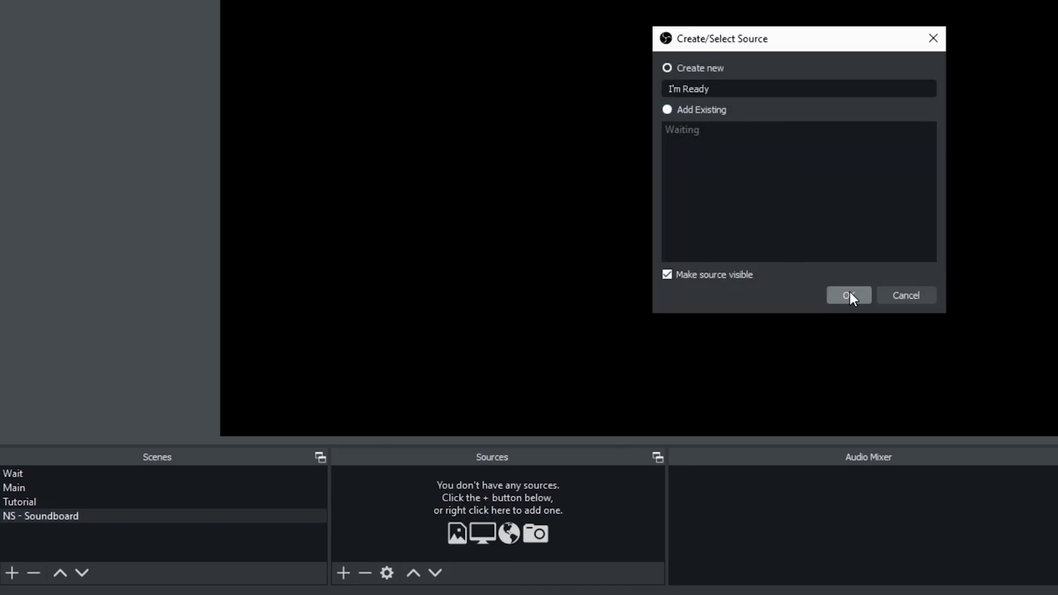
{"action": "left_click", "coordinate": [849, 295]}
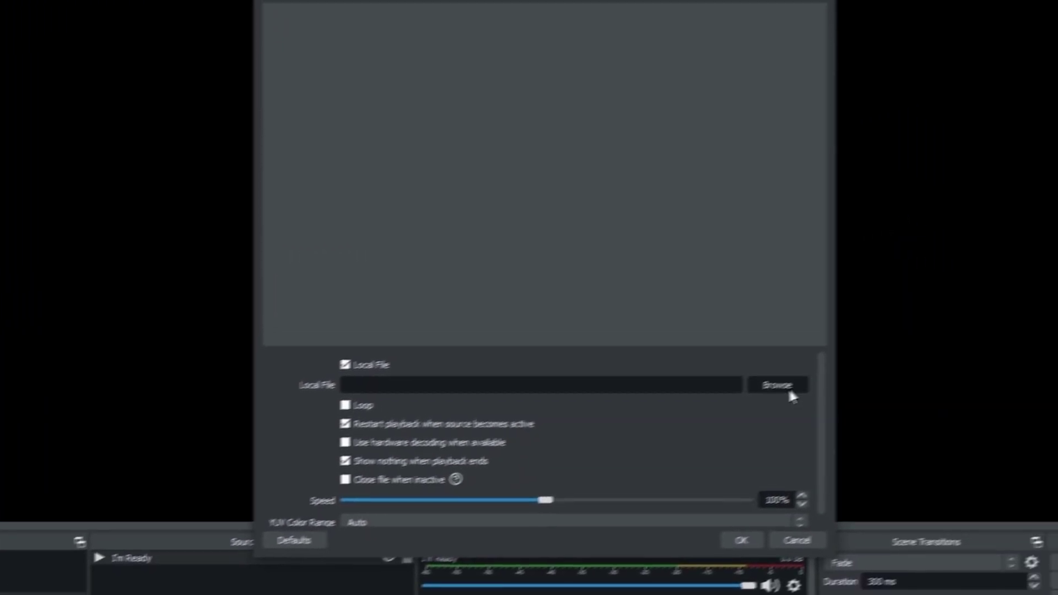
{"action": "left_click", "coordinate": [882, 349]}
{"action": "scroll", "coordinate": [334, 249], "scroll_direction": "up", "scroll_amount": 1}
{"action": "scroll", "coordinate": [270, 267], "scroll_direction": "down", "scroll_amount": 2}
{"action": "left_click", "coordinate": [231, 280]}
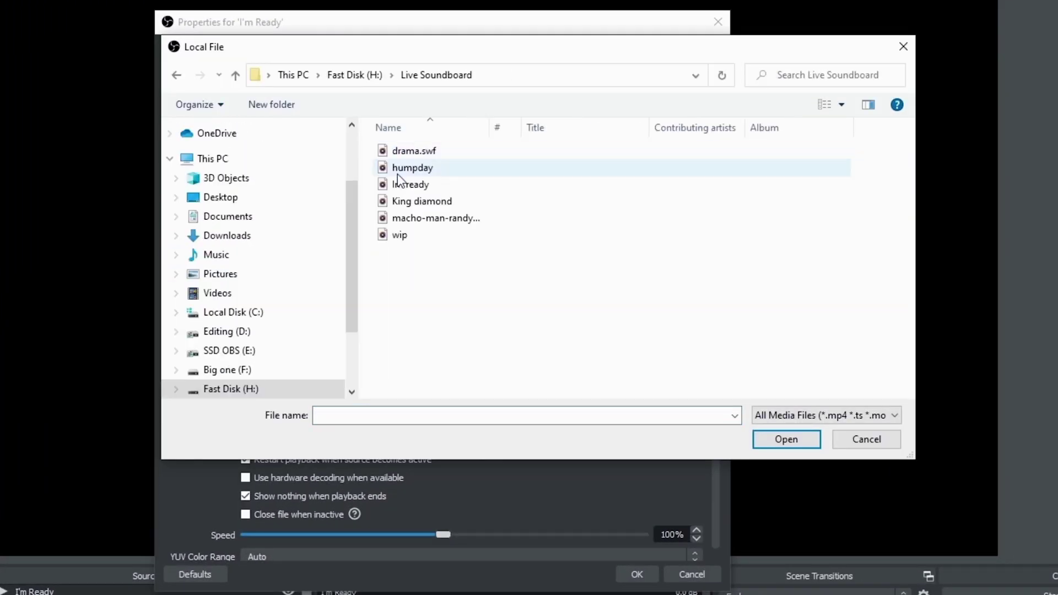
{"action": "left_click", "coordinate": [469, 184]}
{"action": "left_click", "coordinate": [786, 439]}
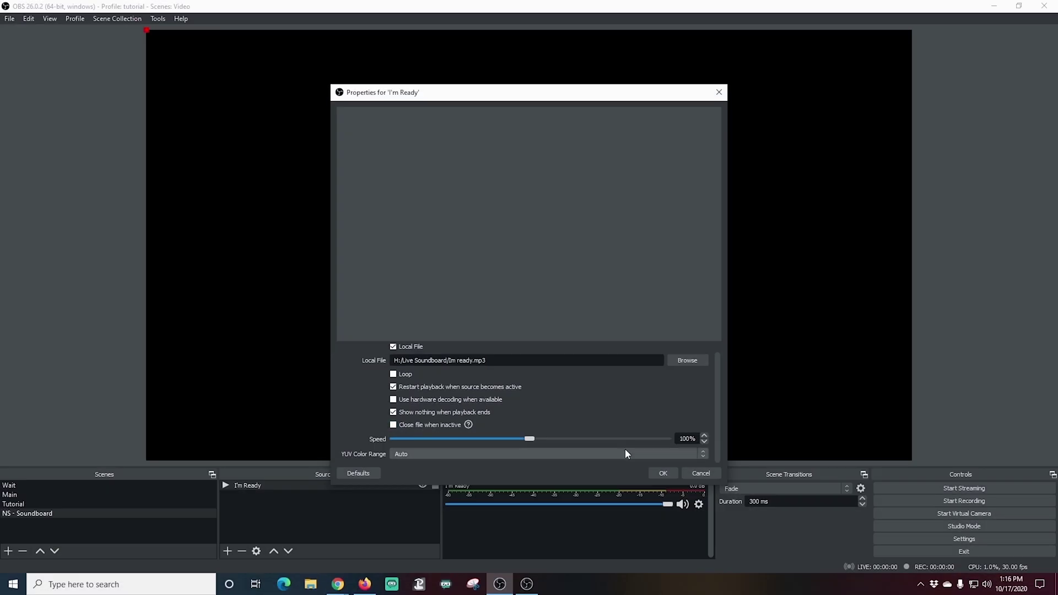
{"action": "left_click", "coordinate": [663, 473]}
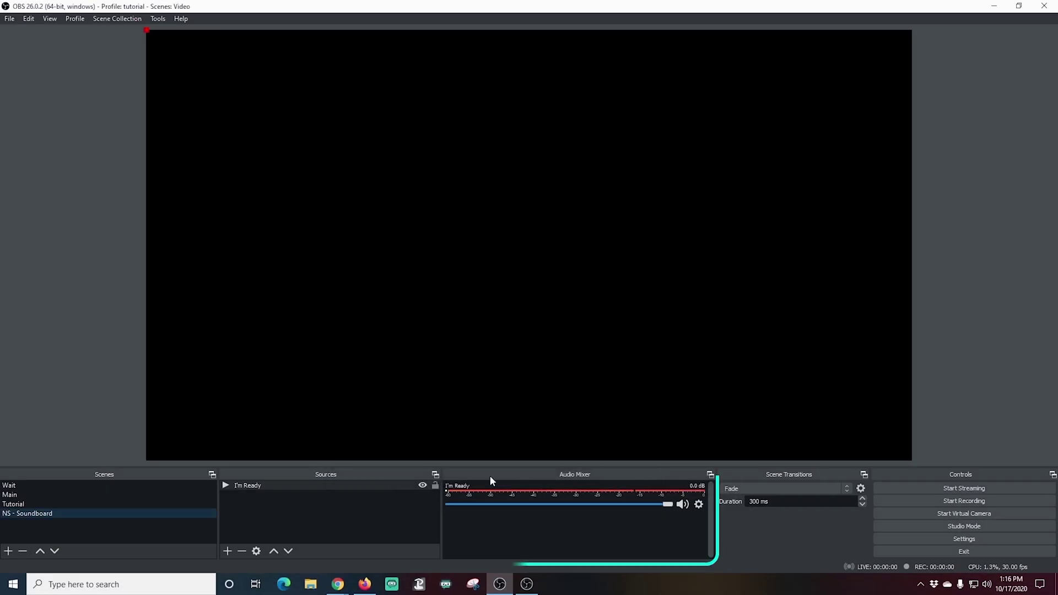
Turn the I'm Ready volume down to about -3.6 dB and leave the source hidden
{"action": "left_click_drag", "start_coordinate": [667, 506], "coordinate": [615, 507]}
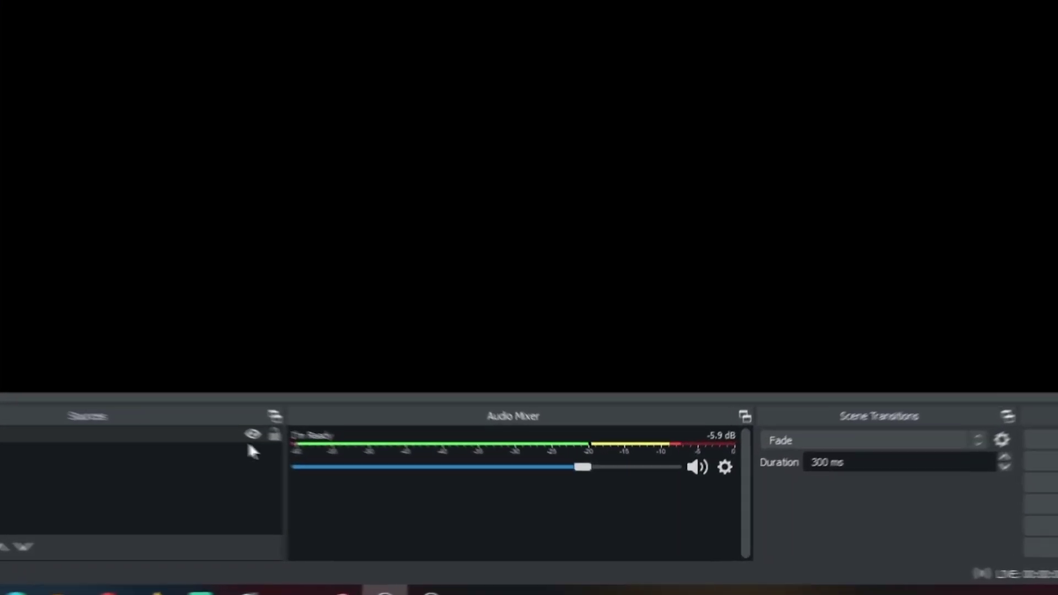
{"action": "left_click", "coordinate": [128, 398]}
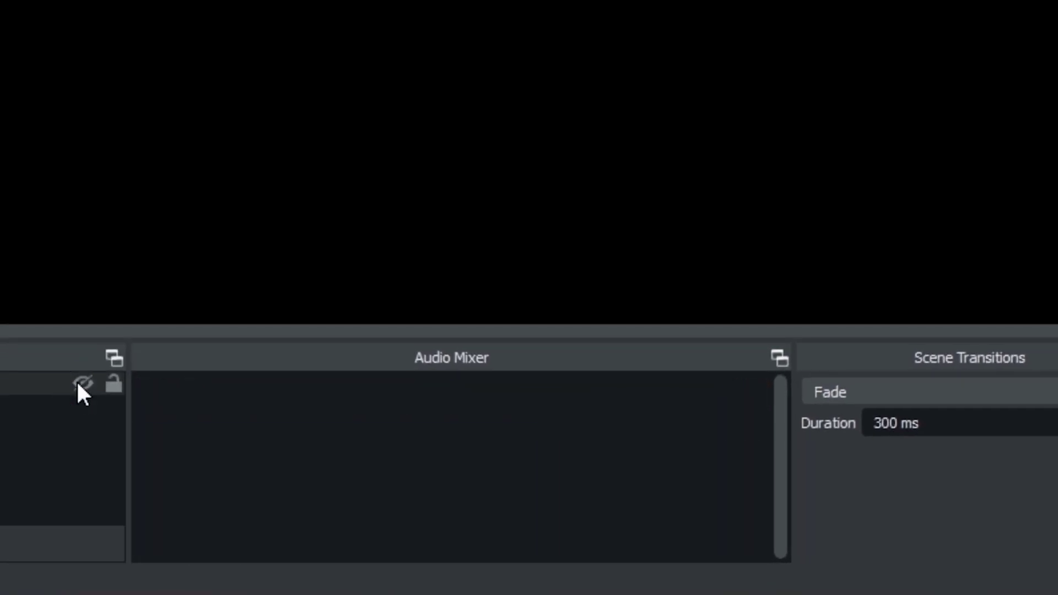
{"action": "left_click", "coordinate": [82, 384]}
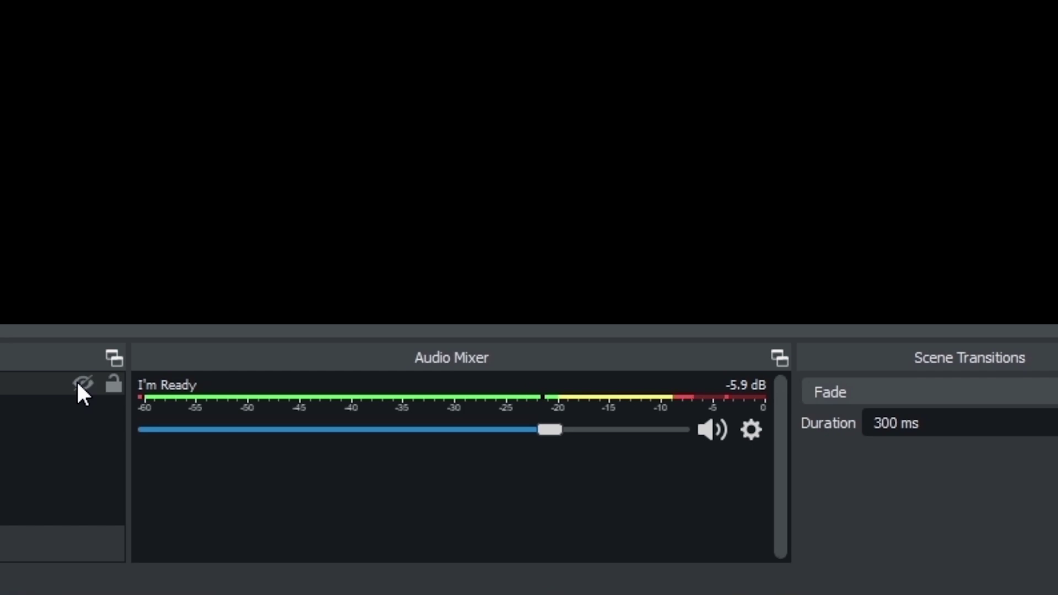
{"action": "left_click", "coordinate": [77, 385]}
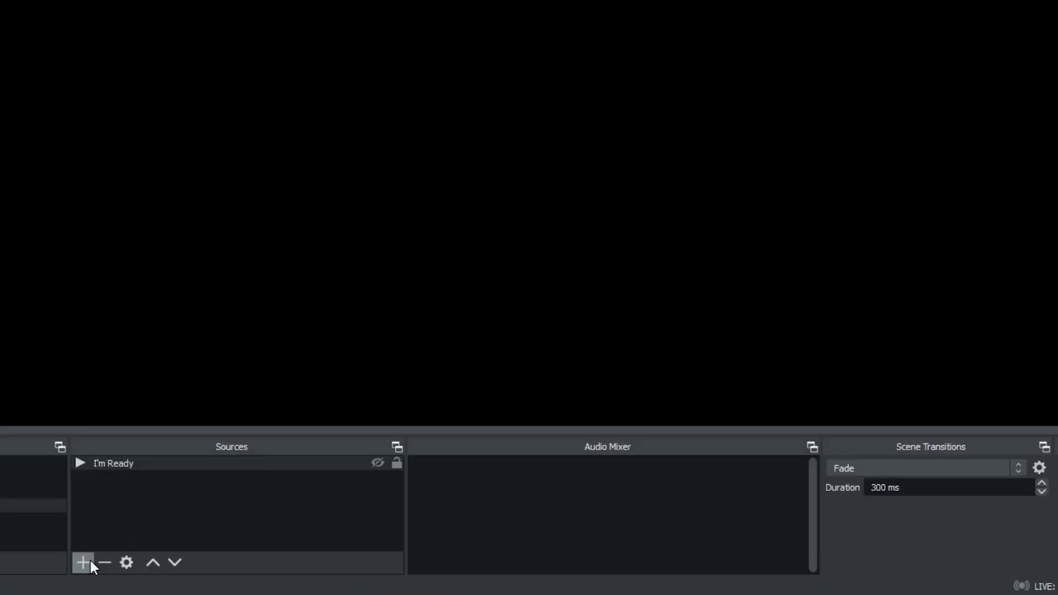
Add a 'Hump Day' media source using the humpday sound file
{"action": "left_click", "coordinate": [85, 561]}
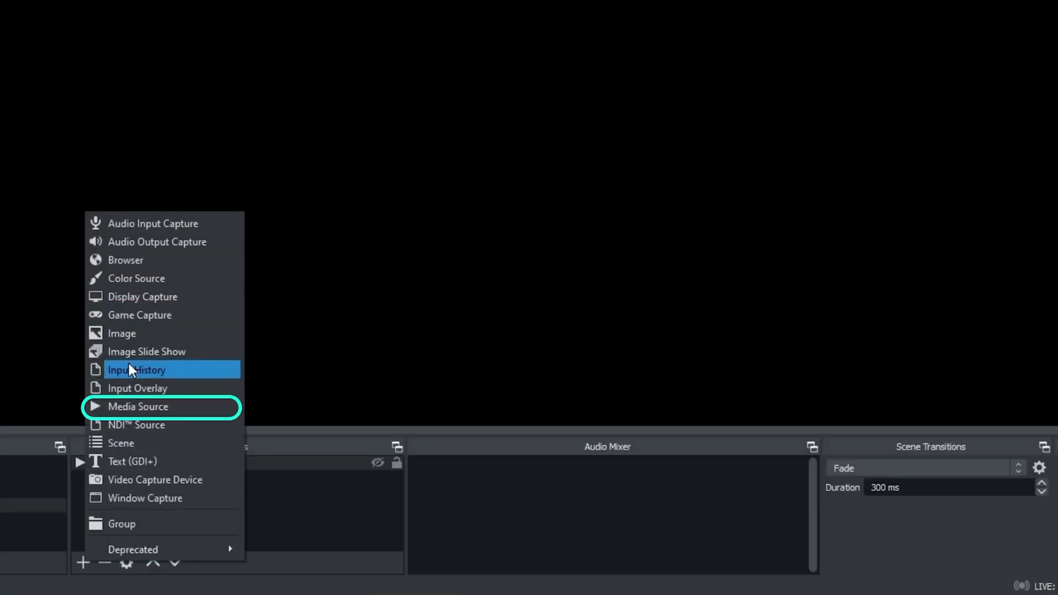
{"action": "left_click", "coordinate": [136, 408]}
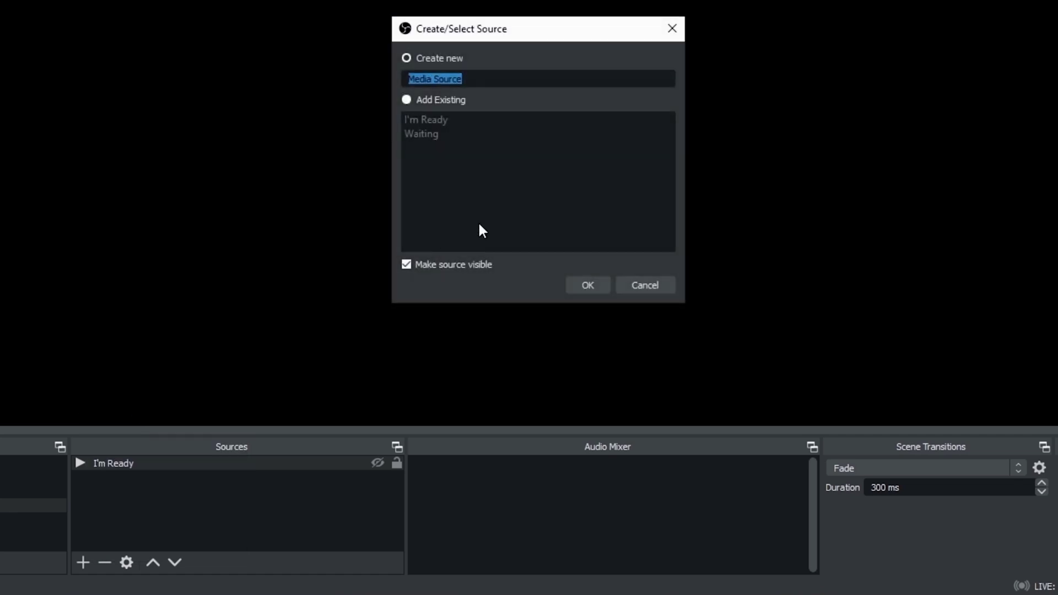
{"action": "type", "text": "Hump Day"}
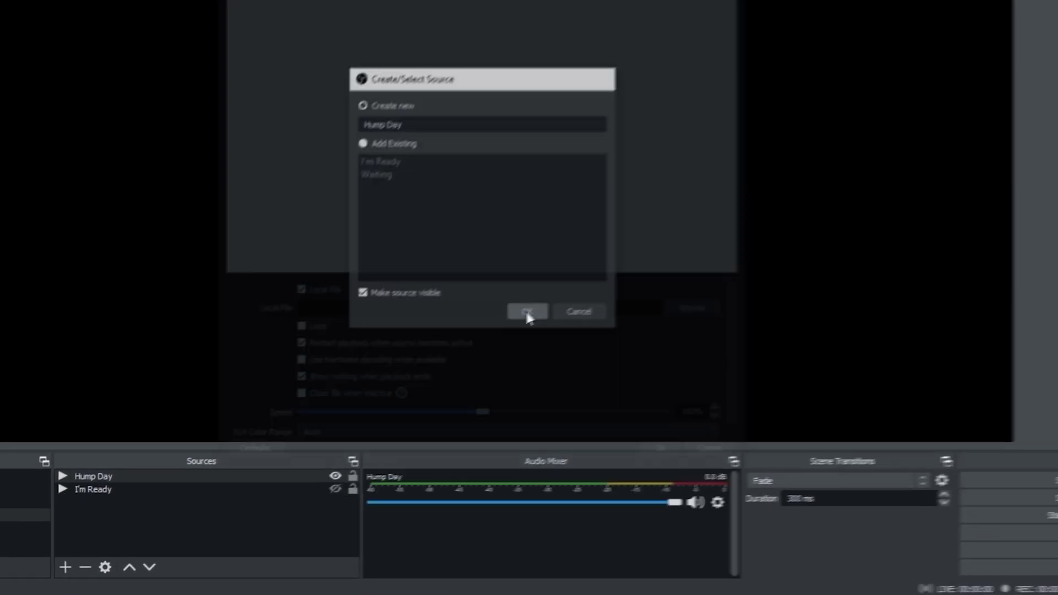
{"action": "left_click", "coordinate": [588, 284]}
{"action": "left_click", "coordinate": [602, 348]}
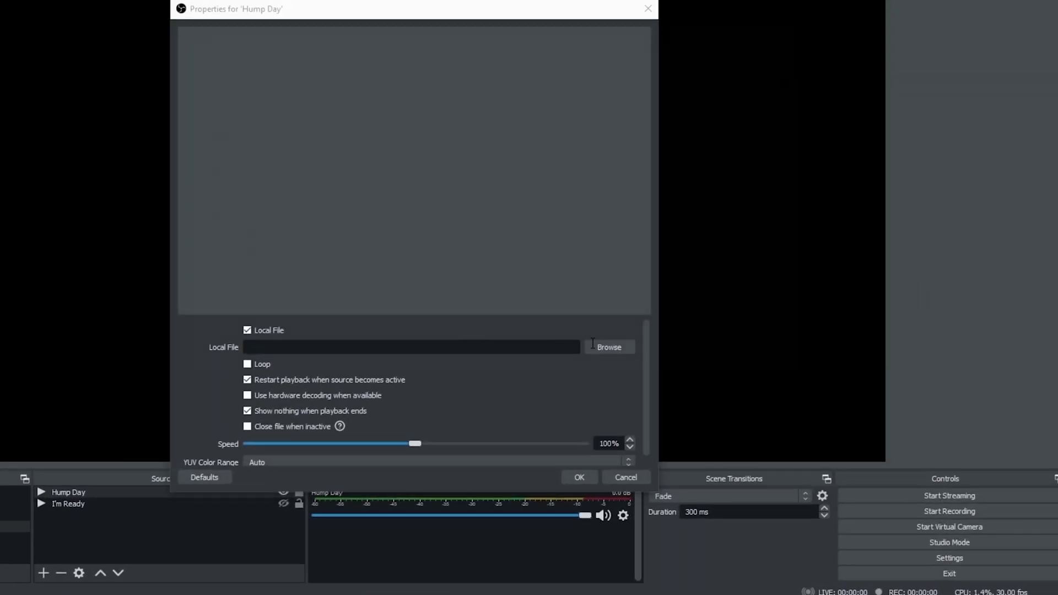
{"action": "left_click", "coordinate": [389, 132]}
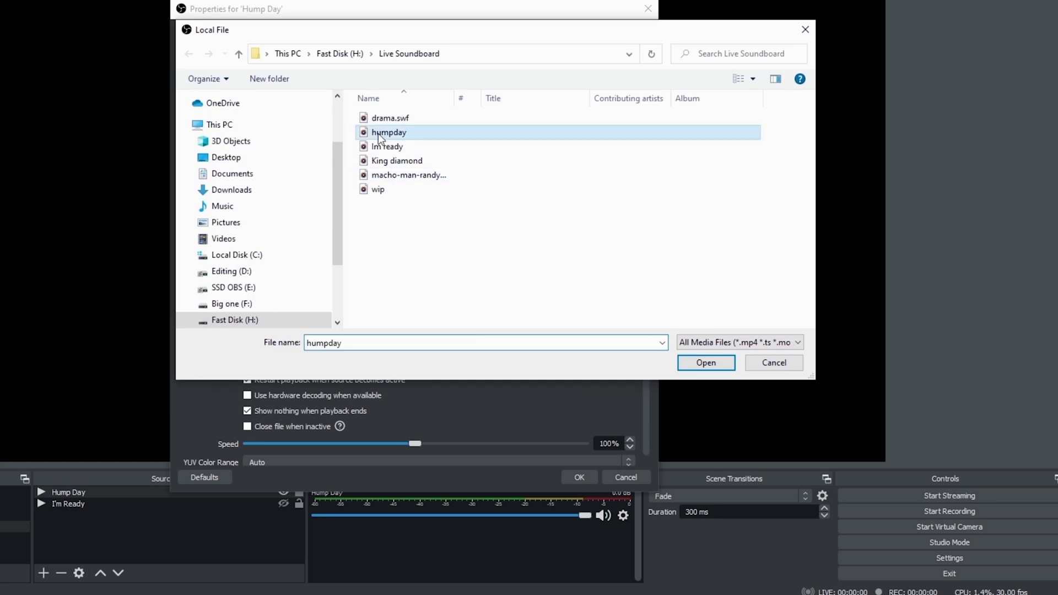
{"action": "left_click", "coordinate": [704, 364]}
{"action": "left_click", "coordinate": [580, 477]}
Add a 'Drama' media source with the drama sound file and lower its volume to -3.0 dB
{"action": "left_click", "coordinate": [44, 573]}
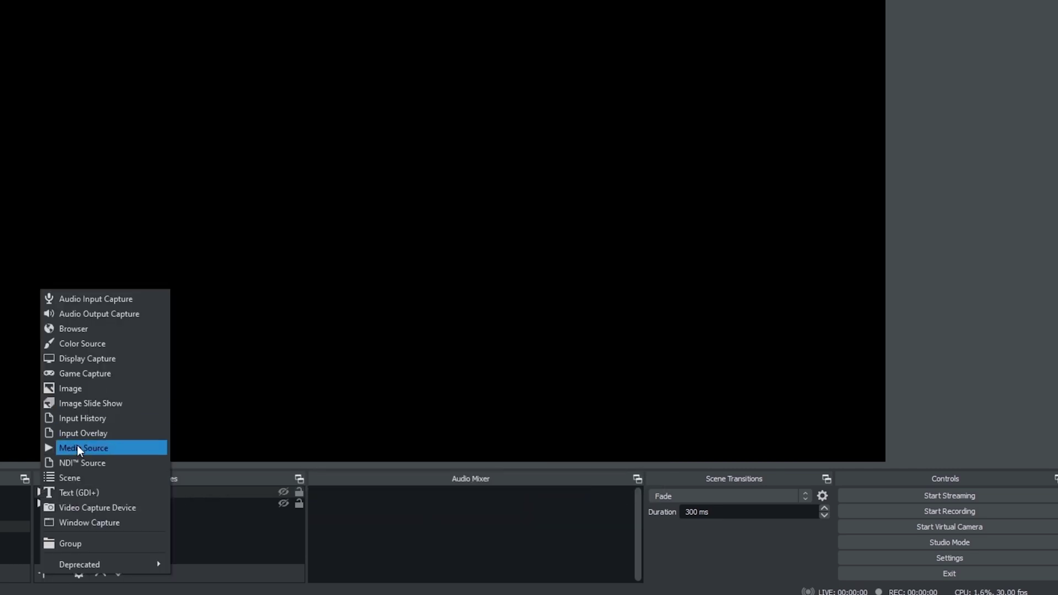
{"action": "left_click", "coordinate": [77, 445]}
{"action": "type", "text": "Drama"}
{"action": "left_click", "coordinate": [447, 345]}
{"action": "left_click", "coordinate": [606, 346]}
{"action": "left_click", "coordinate": [390, 113]}
{"action": "left_click", "coordinate": [699, 361]}
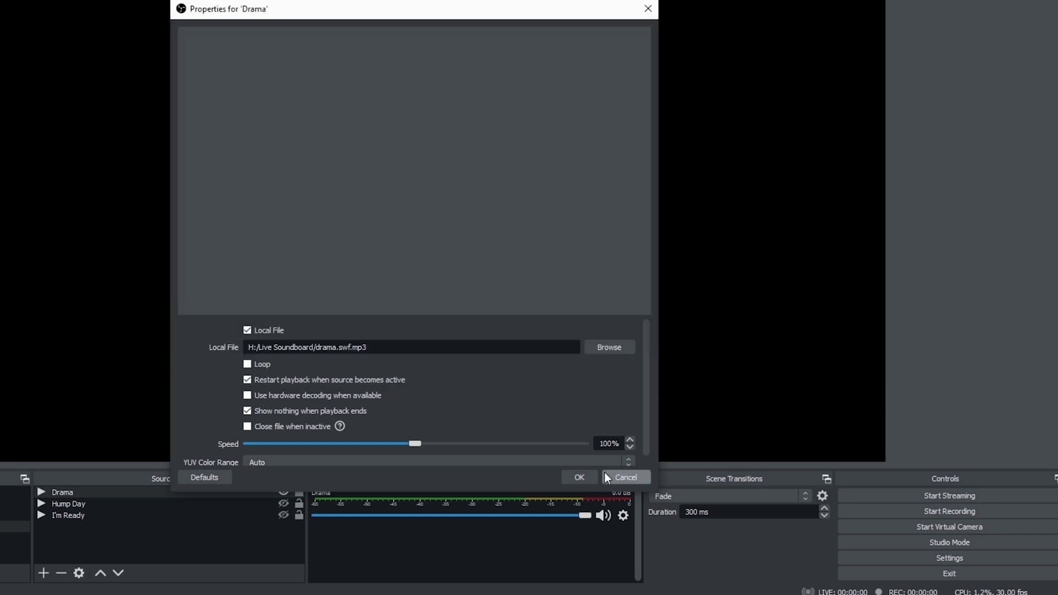
{"action": "left_click", "coordinate": [577, 474]}
{"action": "left_click_drag", "start_coordinate": [584, 515], "coordinate": [545, 516]}
Add an 'Oh Yeah' media source using the macho-man sound file
{"action": "left_click", "coordinate": [44, 573]}
{"action": "left_click", "coordinate": [103, 444]}
{"action": "type", "text": "Oh Yeah"}
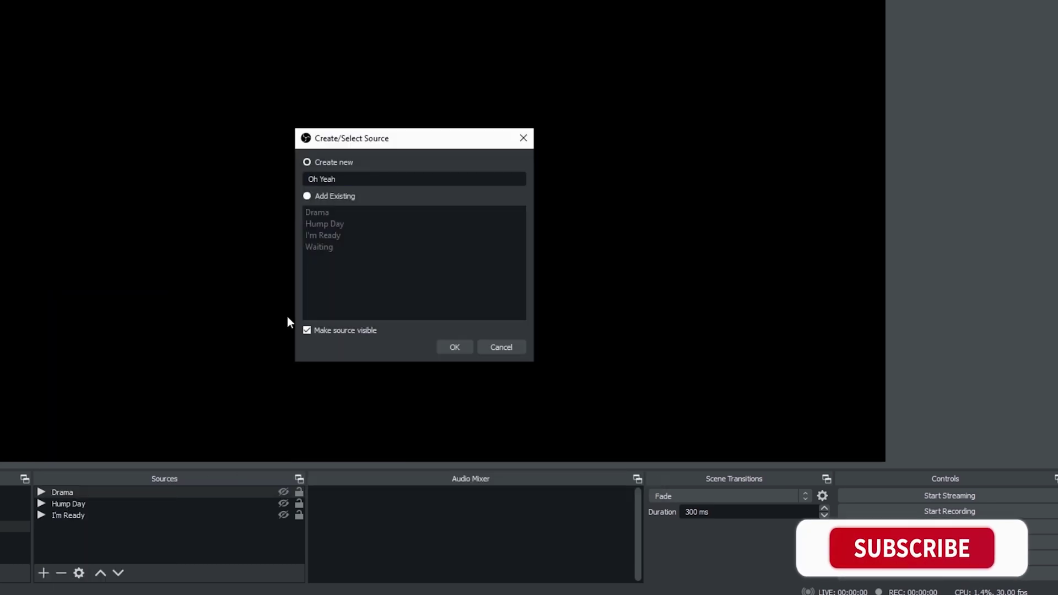
{"action": "left_click", "coordinate": [451, 345]}
{"action": "left_click", "coordinate": [606, 345]}
{"action": "left_click", "coordinate": [390, 175]}
{"action": "left_click", "coordinate": [699, 361]}
{"action": "left_click", "coordinate": [579, 477]}
Add a 'Wip' media source with the wip sound file and hide it
{"action": "left_click", "coordinate": [43, 573]}
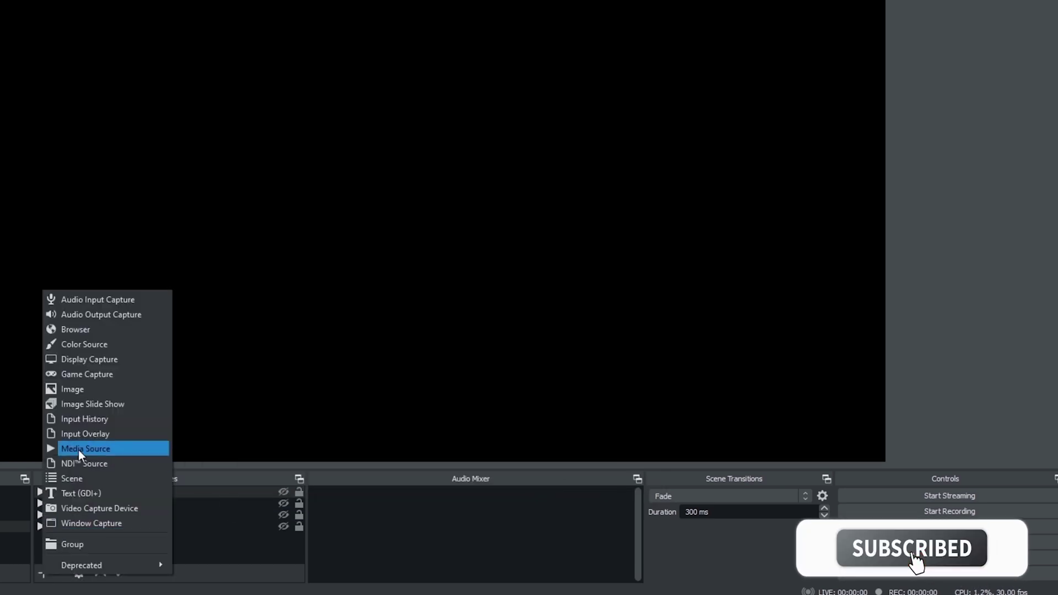
{"action": "left_click", "coordinate": [78, 449]}
{"action": "type", "text": "Wip"}
{"action": "left_click", "coordinate": [450, 345]}
{"action": "left_click", "coordinate": [606, 347]}
{"action": "left_click", "coordinate": [389, 138]}
{"action": "left_click", "coordinate": [699, 361]}
{"action": "left_click", "coordinate": [580, 477]}
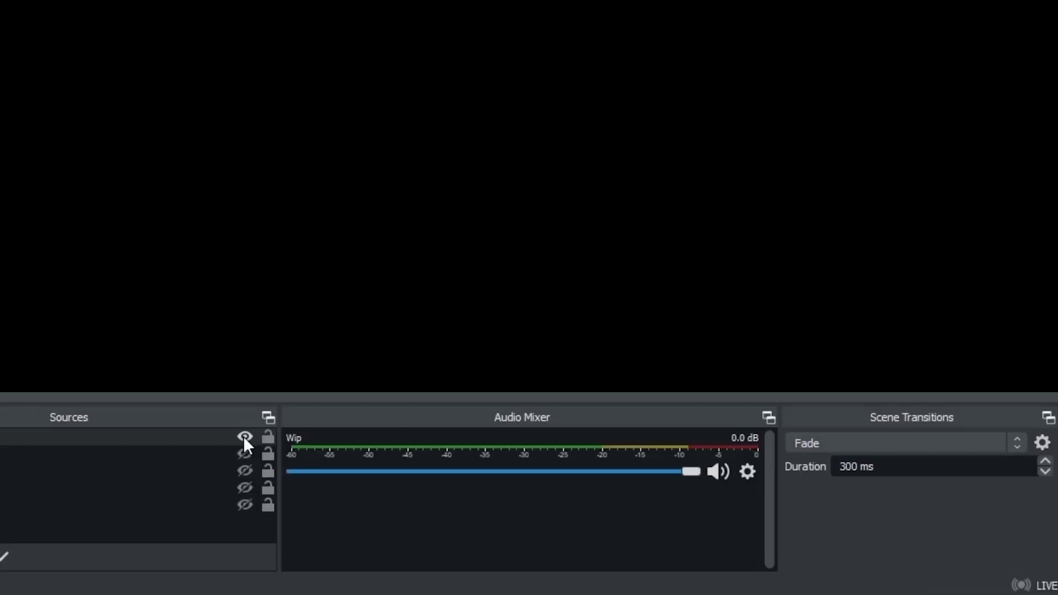
{"action": "left_click", "coordinate": [244, 436]}
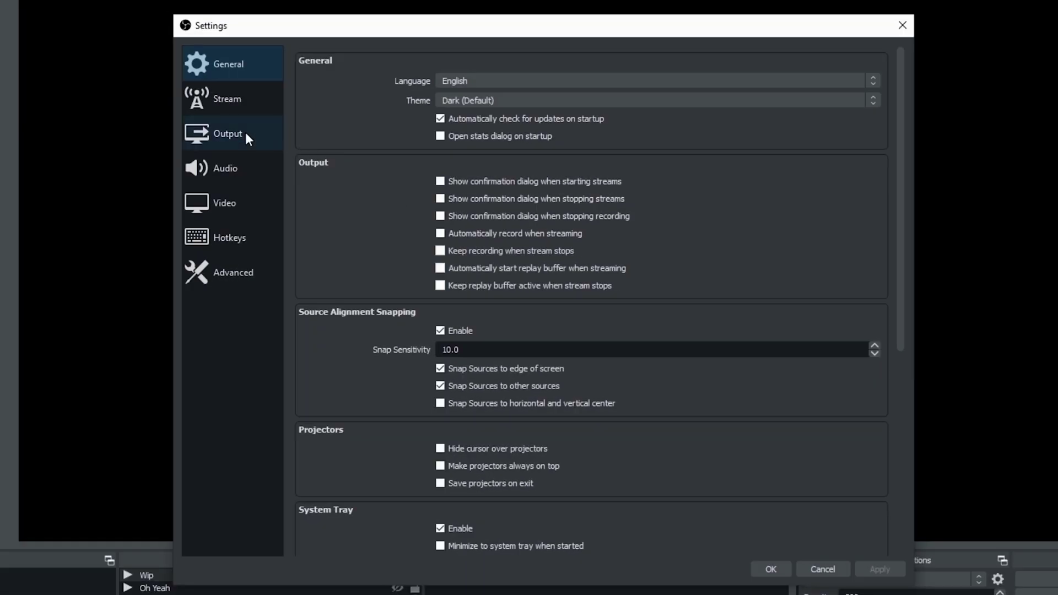
Bind Num 1 through Num 5 to the show/hide hotkeys of the five soundboard sources and apply
{"action": "left_click", "coordinate": [211, 237]}
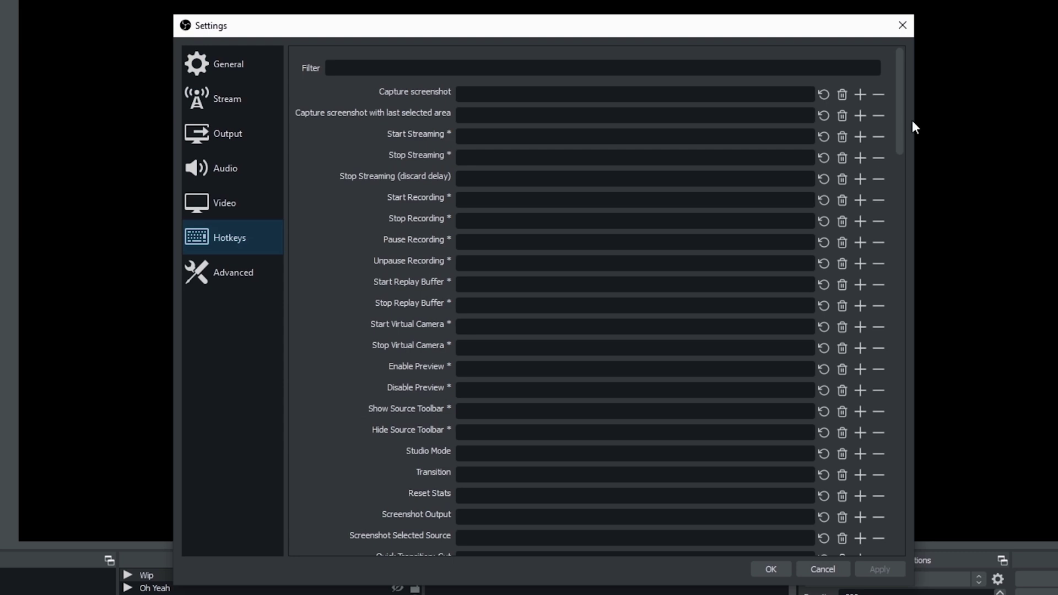
{"action": "left_click_drag", "start_coordinate": [900, 106], "coordinate": [900, 233]}
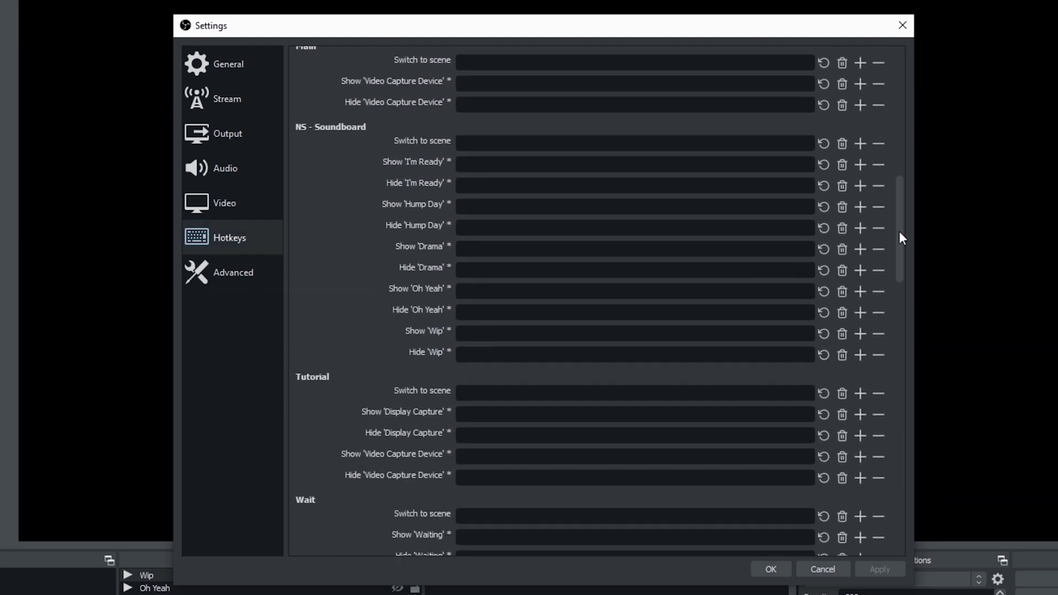
{"action": "scroll", "coordinate": [829, 227], "scroll_direction": "down", "scroll_amount": 1}
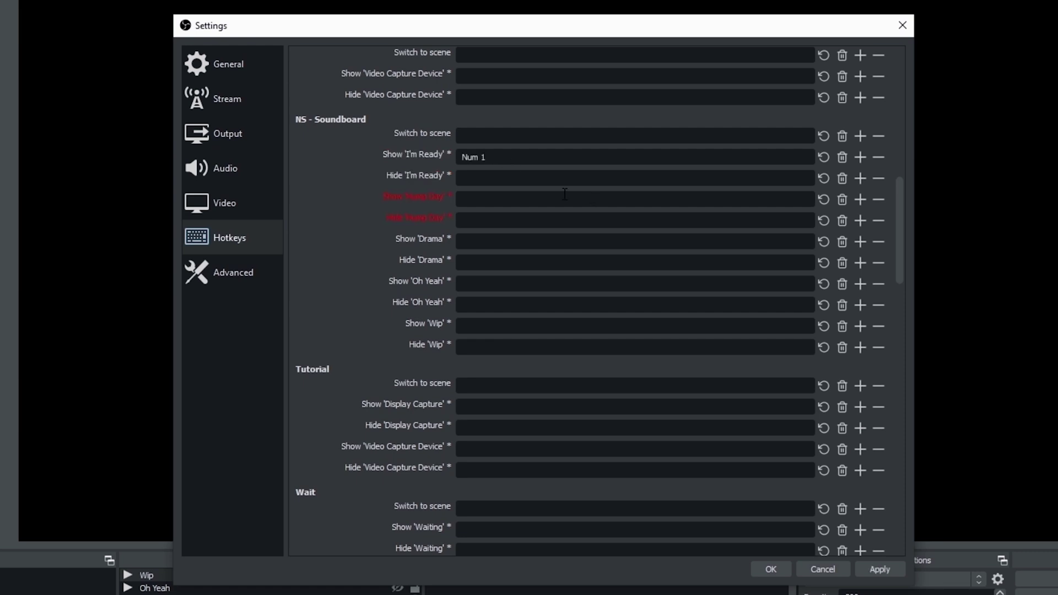
{"action": "left_click", "coordinate": [513, 178]}
{"action": "key", "text": "KP_2"}
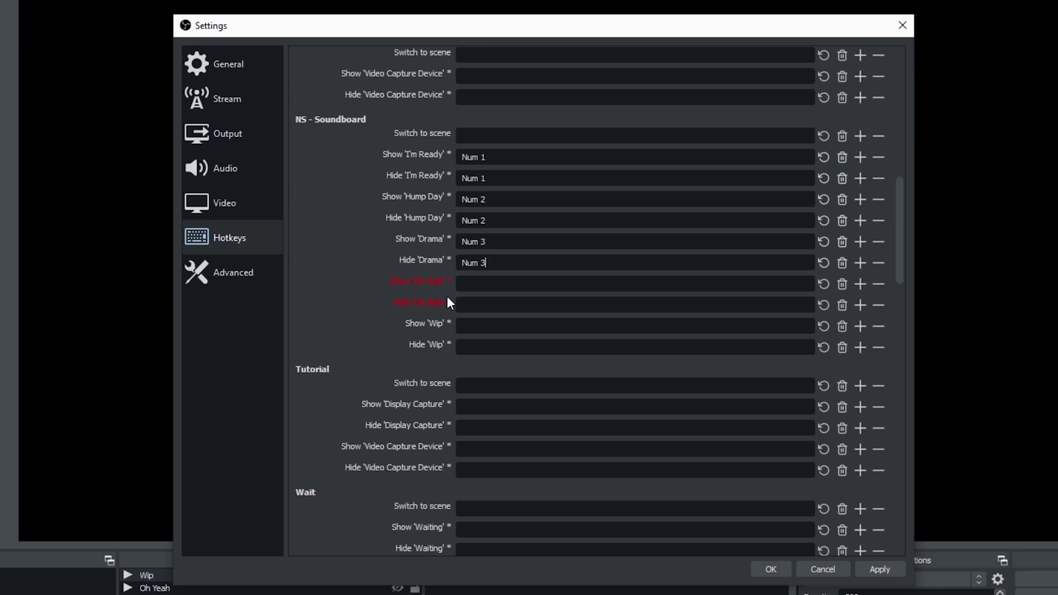
{"action": "key", "text": "KP_4"}
{"action": "left_click", "coordinate": [472, 305]}
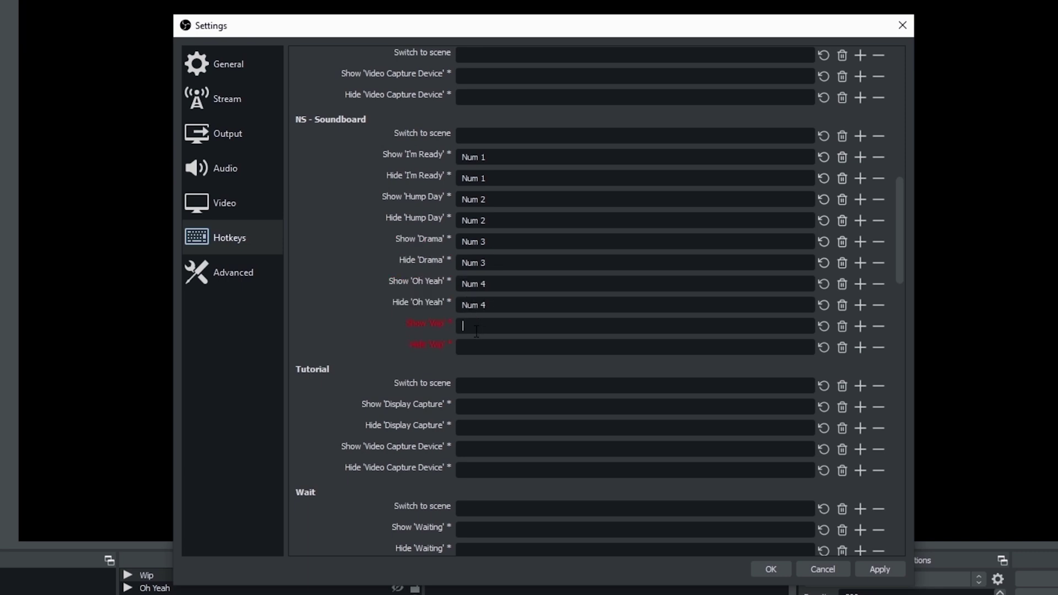
{"action": "key", "text": "KP_5"}
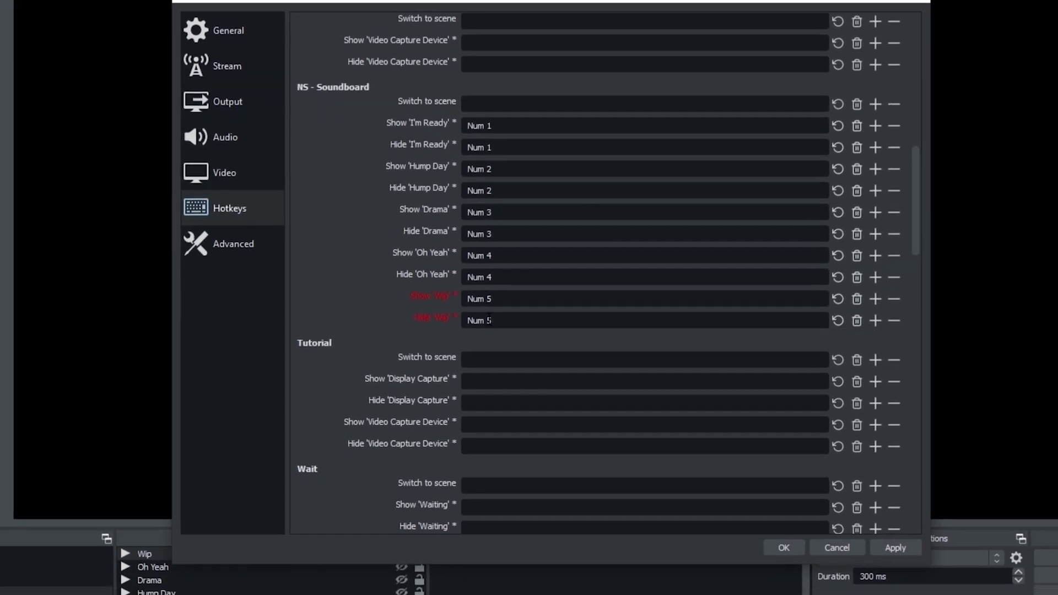
{"action": "left_click", "coordinate": [903, 526]}
Test the hotkeys by playing and hiding I'm Ready, Hump Day and Drama
{"action": "left_click", "coordinate": [799, 521]}
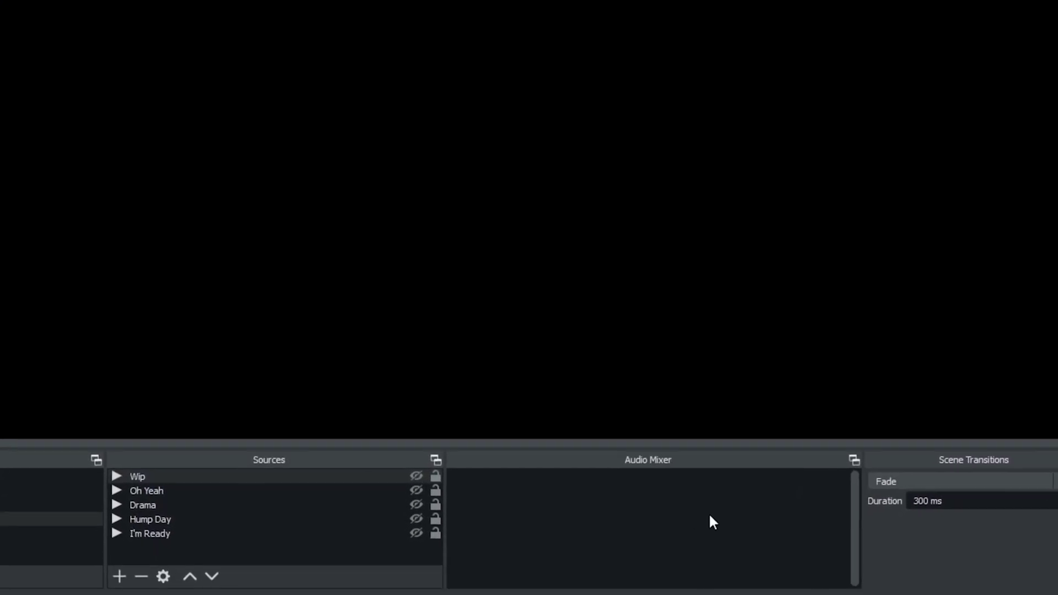
{"action": "key", "text": "KP_1"}
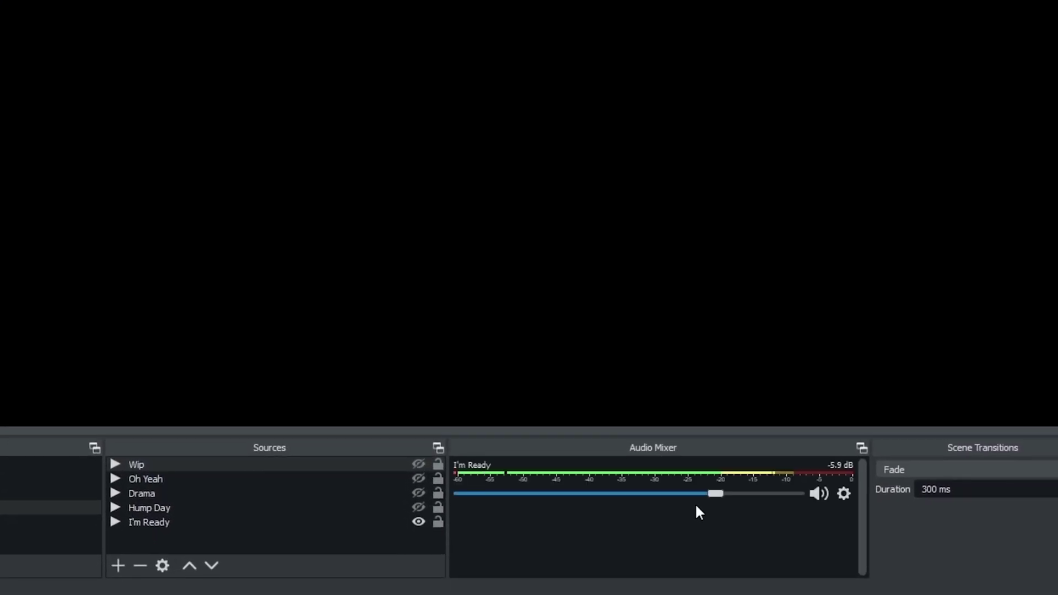
{"action": "key", "text": "KP_6"}
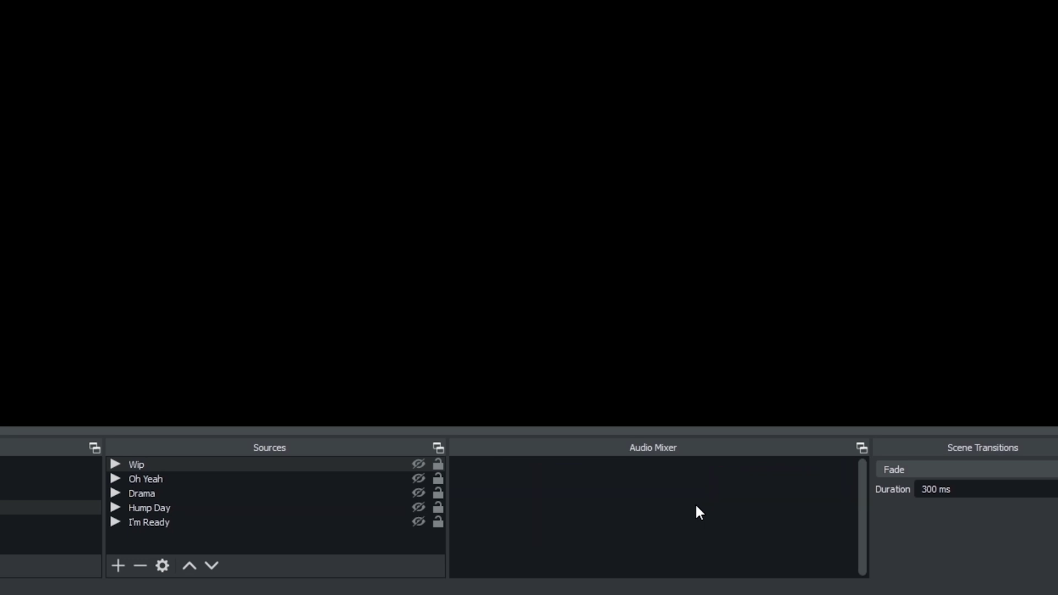
{"action": "key", "text": "KP_2"}
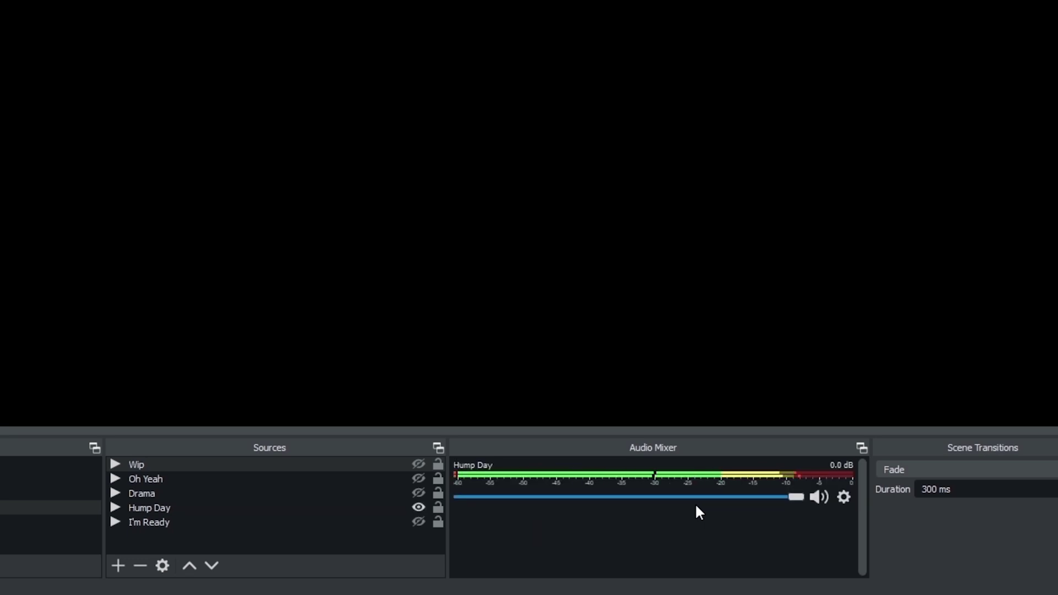
{"action": "key", "text": "KP_7"}
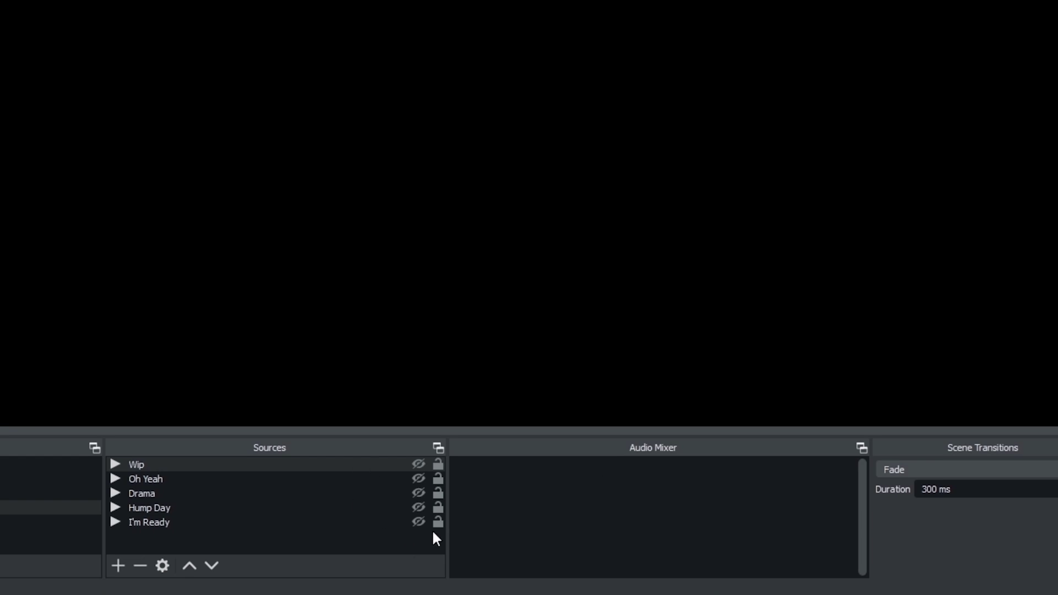
{"action": "key", "text": "3"}
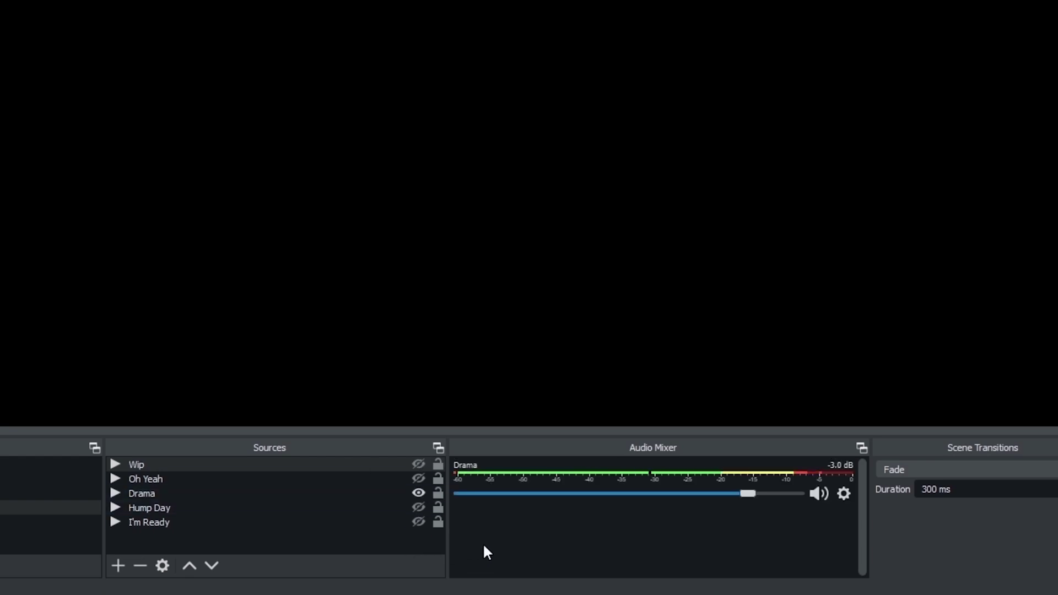
{"action": "key", "text": "3"}
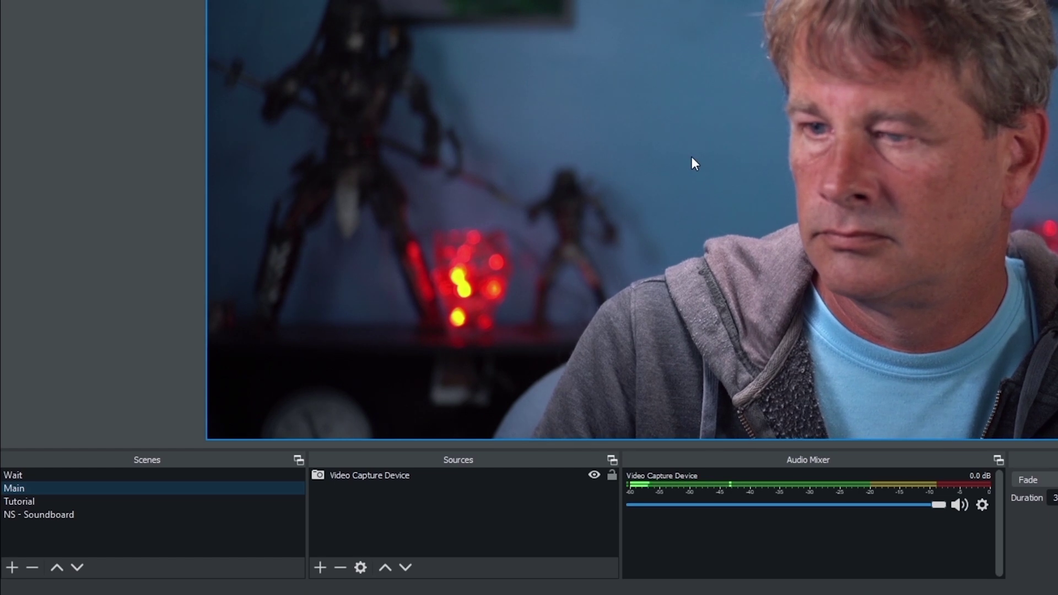
Add the existing NS - Soundboard scene to Main as a Scene source
{"action": "left_click", "coordinate": [319, 568]}
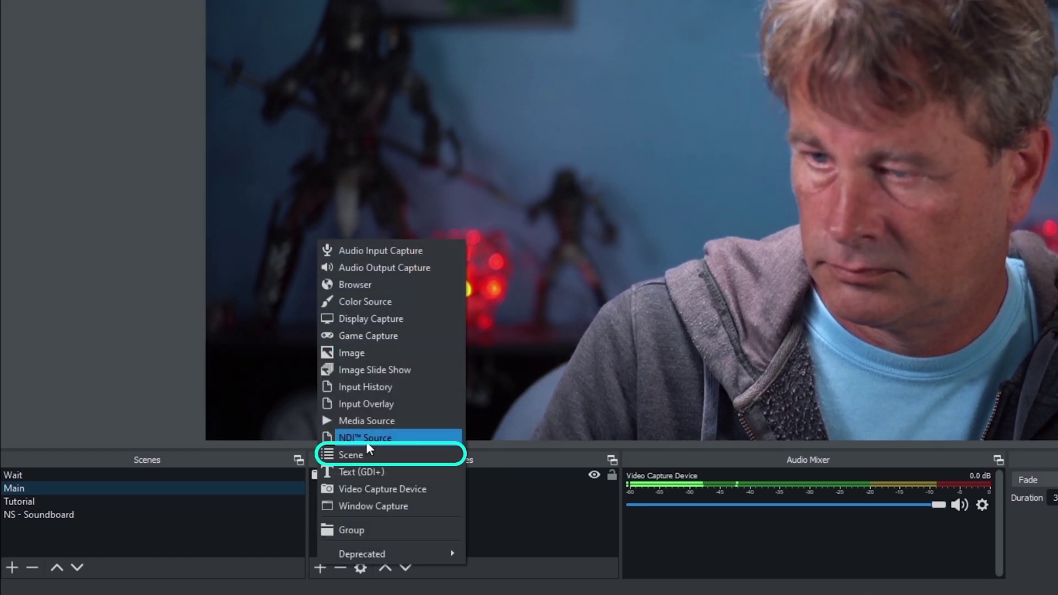
{"action": "left_click", "coordinate": [361, 455]}
{"action": "left_click", "coordinate": [645, 155]}
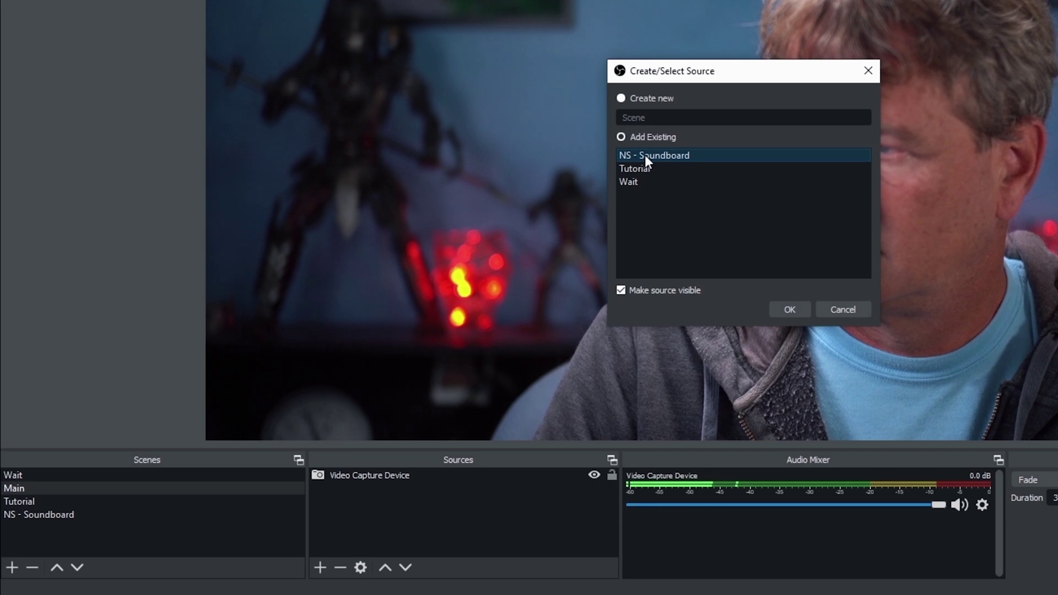
{"action": "left_click", "coordinate": [788, 310]}
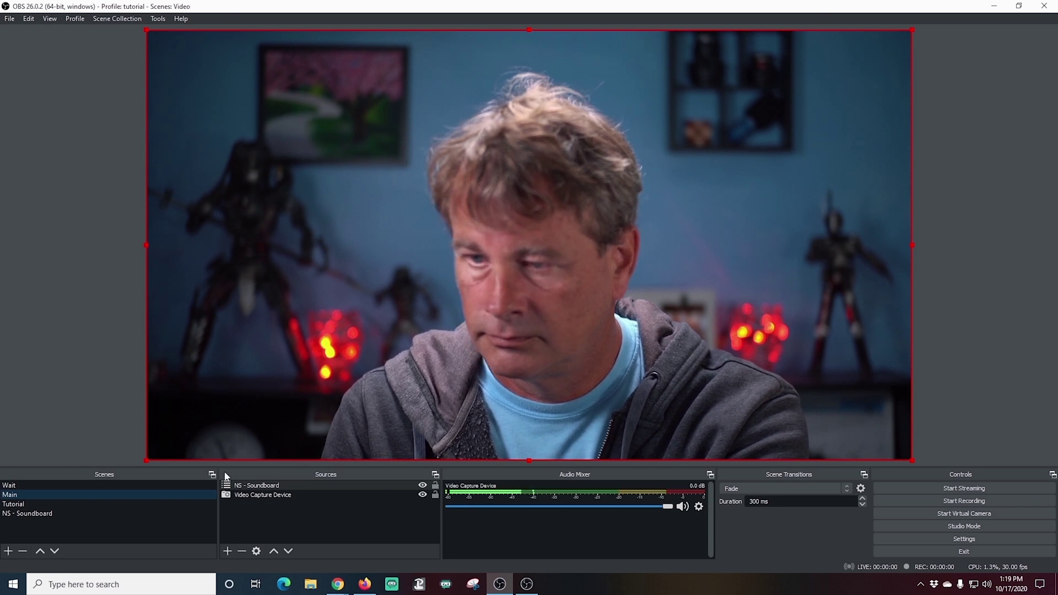
In the Tutorial scene, add the existing NS - Soundboard scene as a Scene source
{"action": "left_click", "coordinate": [23, 505]}
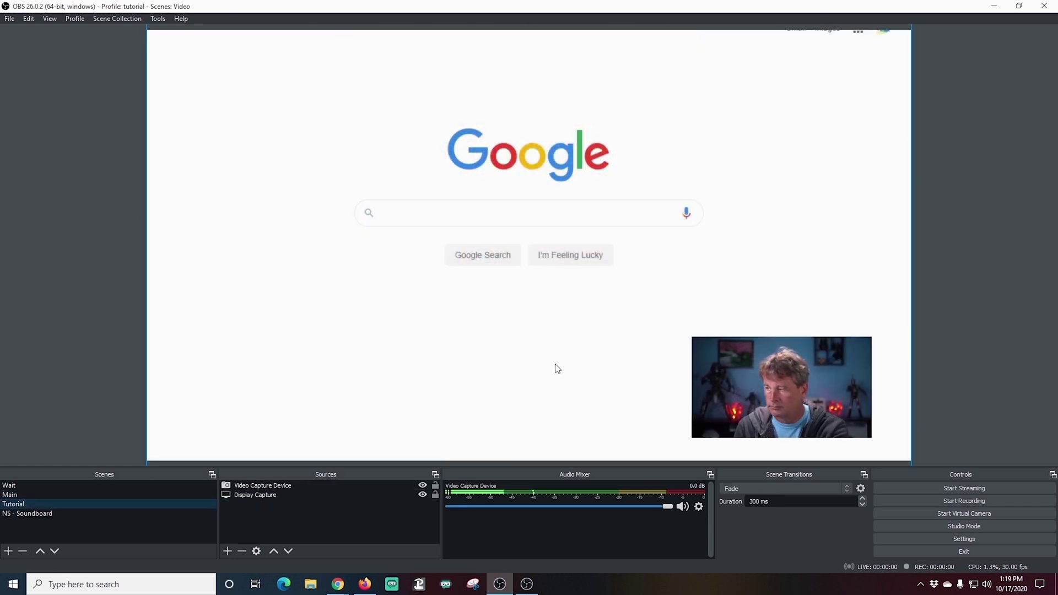
{"action": "left_click", "coordinate": [227, 551]}
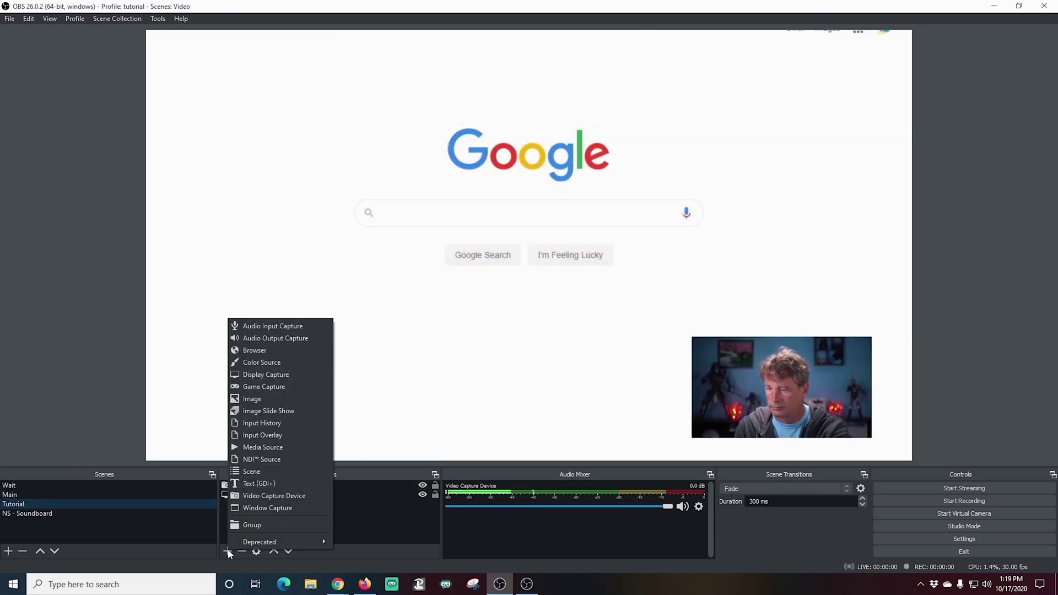
{"action": "left_click", "coordinate": [249, 471]}
{"action": "left_click", "coordinate": [461, 267]}
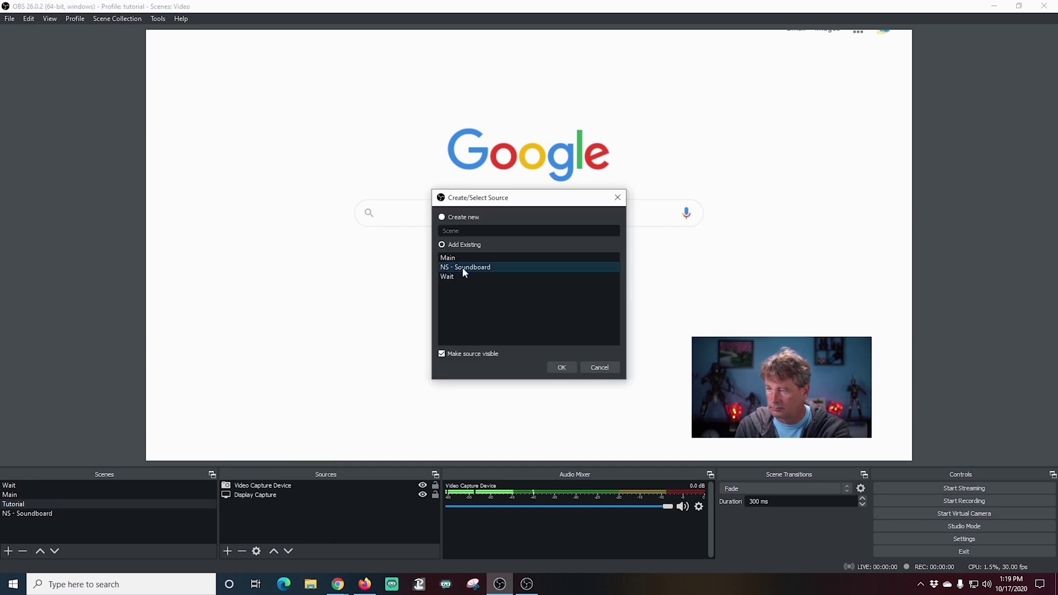
{"action": "left_click", "coordinate": [562, 367]}
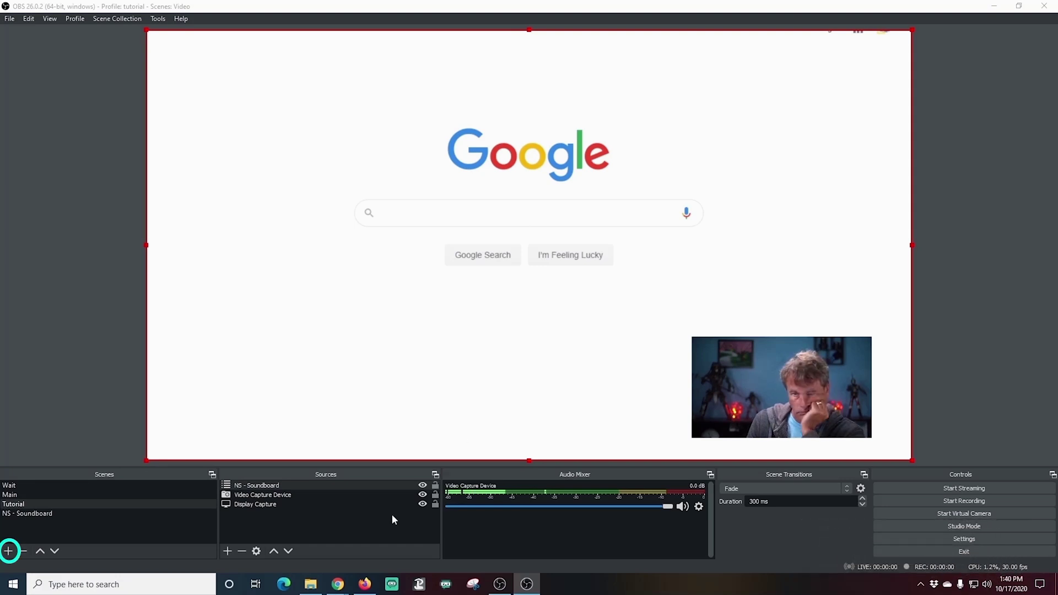
Create the 'NS - Camera Frame' scene and add the existing Video Capture Device to it
{"action": "left_click", "coordinate": [8, 551]}
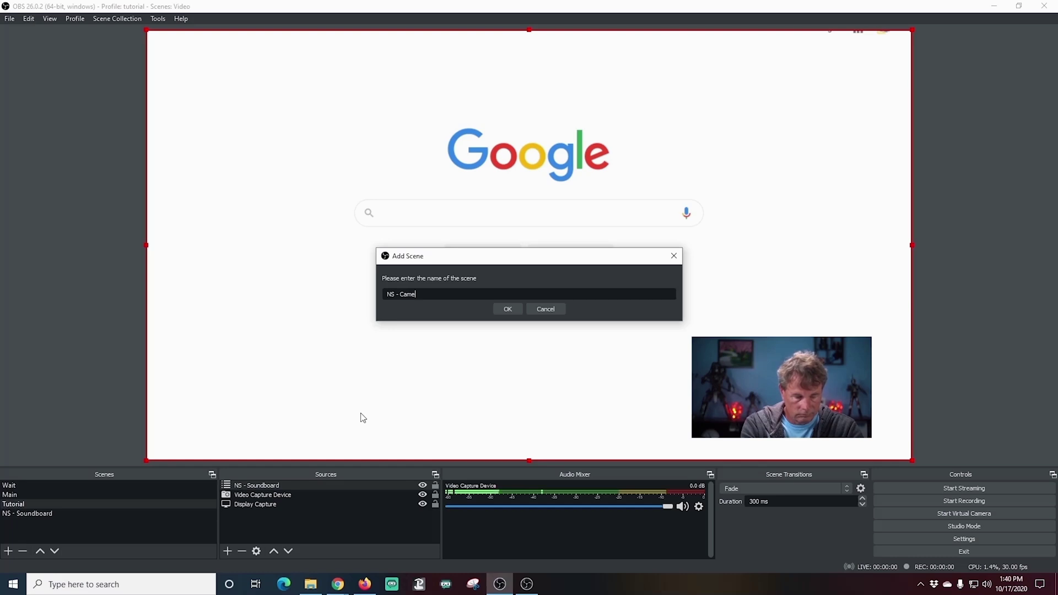
{"action": "left_click", "coordinate": [507, 311]}
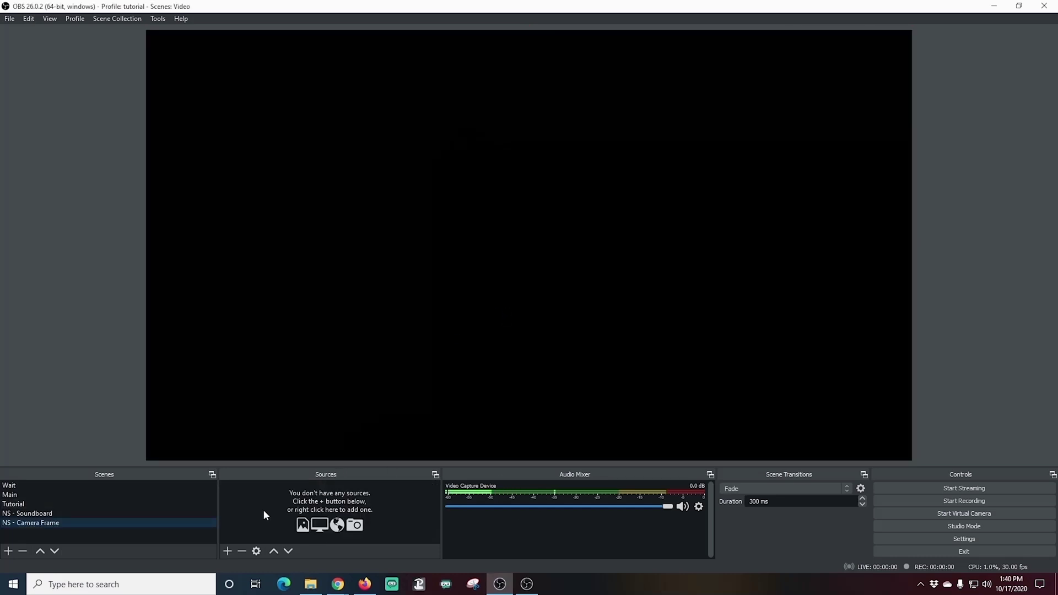
{"action": "left_click", "coordinate": [228, 552]}
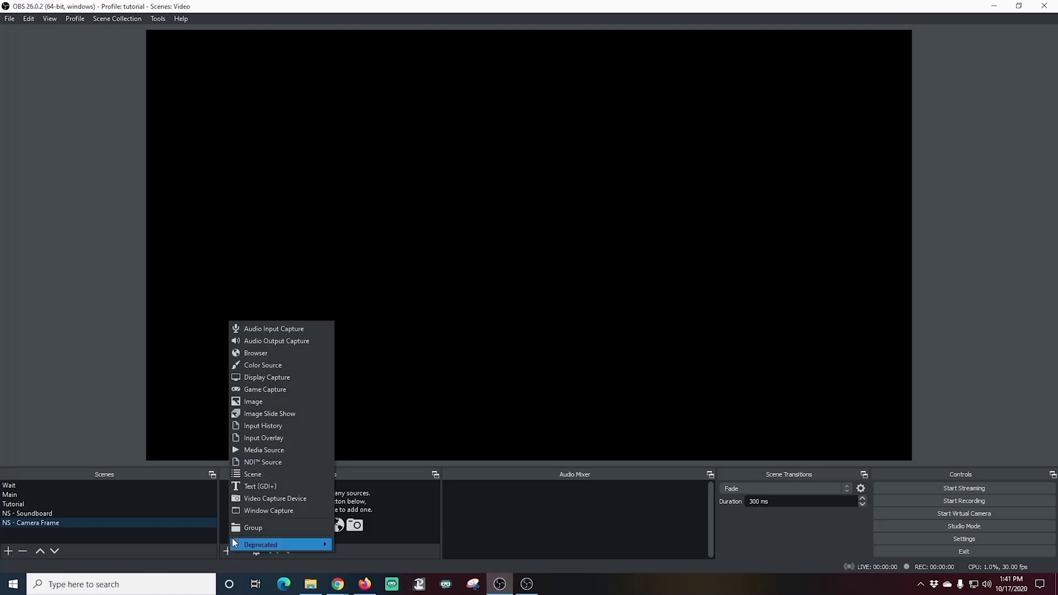
{"action": "left_click", "coordinate": [272, 498]}
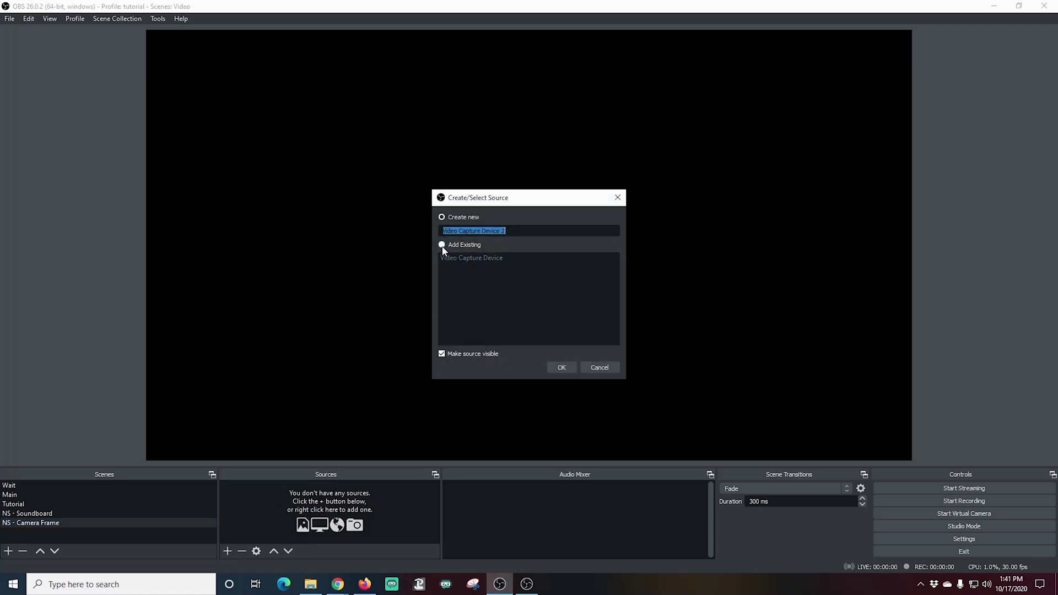
{"action": "left_click", "coordinate": [562, 367]}
Shrink the webcam image and centre it in the preview
{"action": "left_click_drag", "start_coordinate": [147, 31], "coordinate": [478, 217]}
{"action": "left_click_drag", "start_coordinate": [689, 342], "coordinate": [518, 236]}
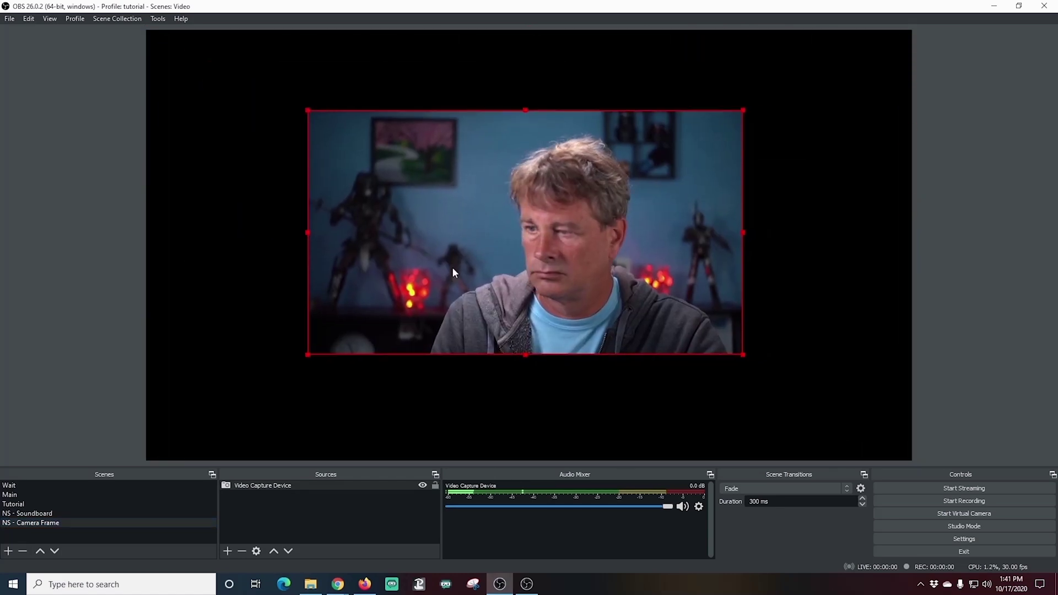
{"action": "left_click", "coordinate": [227, 551]}
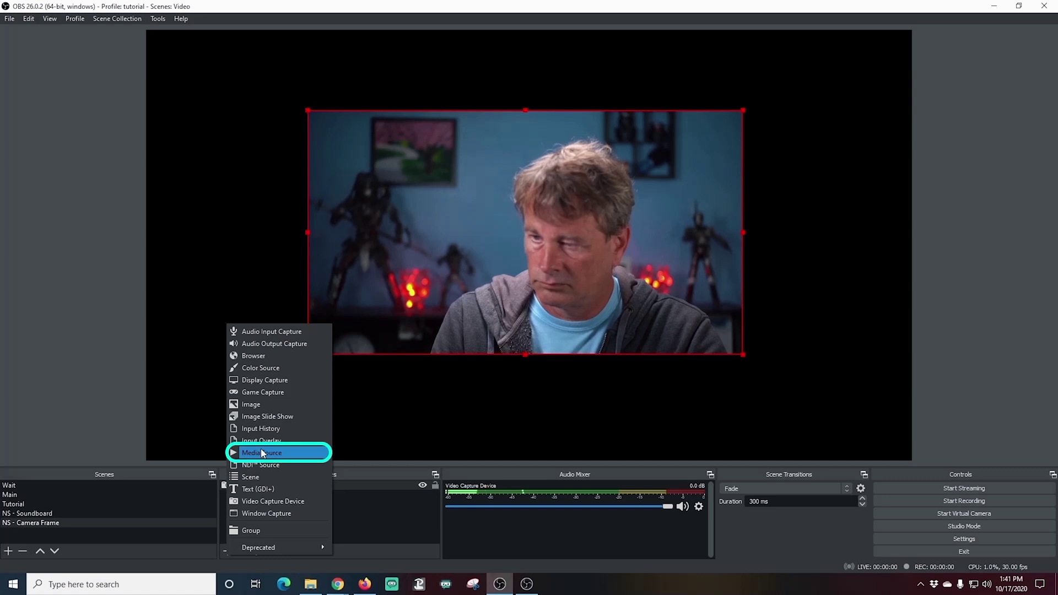
Add a new Media Source named 'Frame'
{"action": "left_click", "coordinate": [262, 452]}
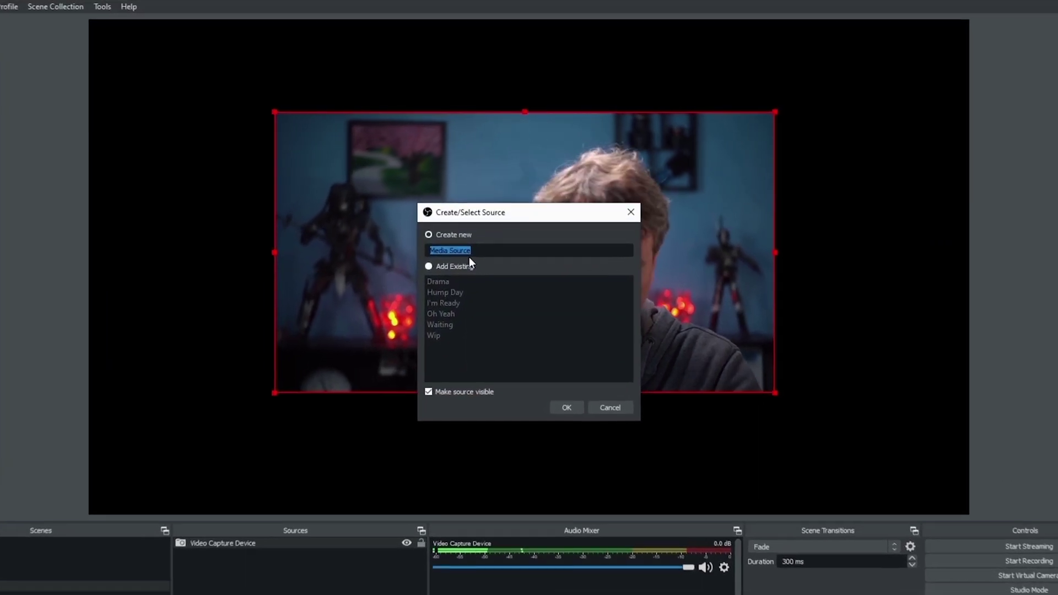
{"action": "type", "text": "FrA"}
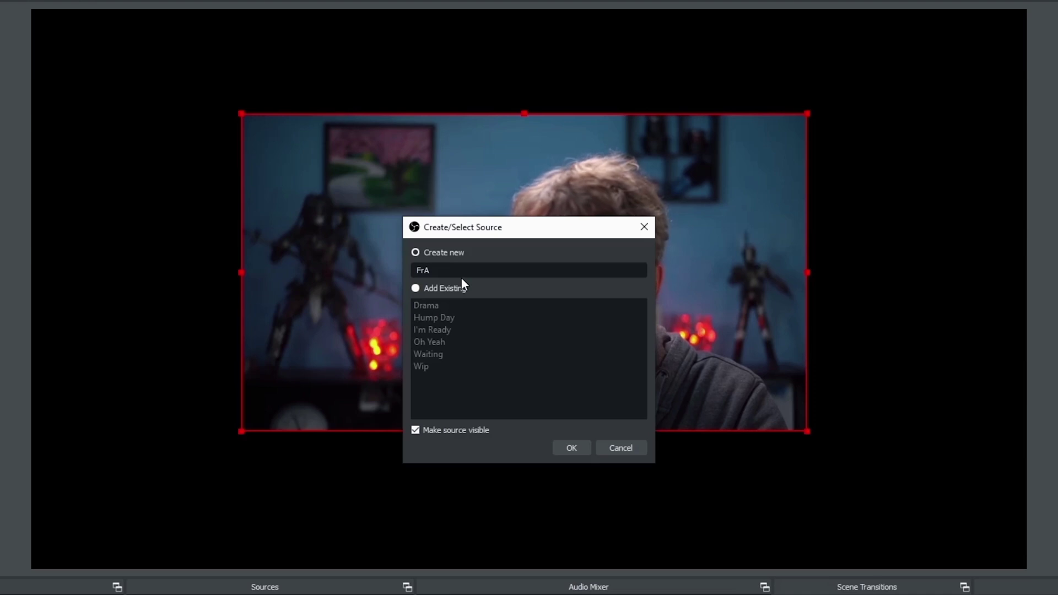
{"action": "key", "text": "BackSpace"}
{"action": "type", "text": "a"}
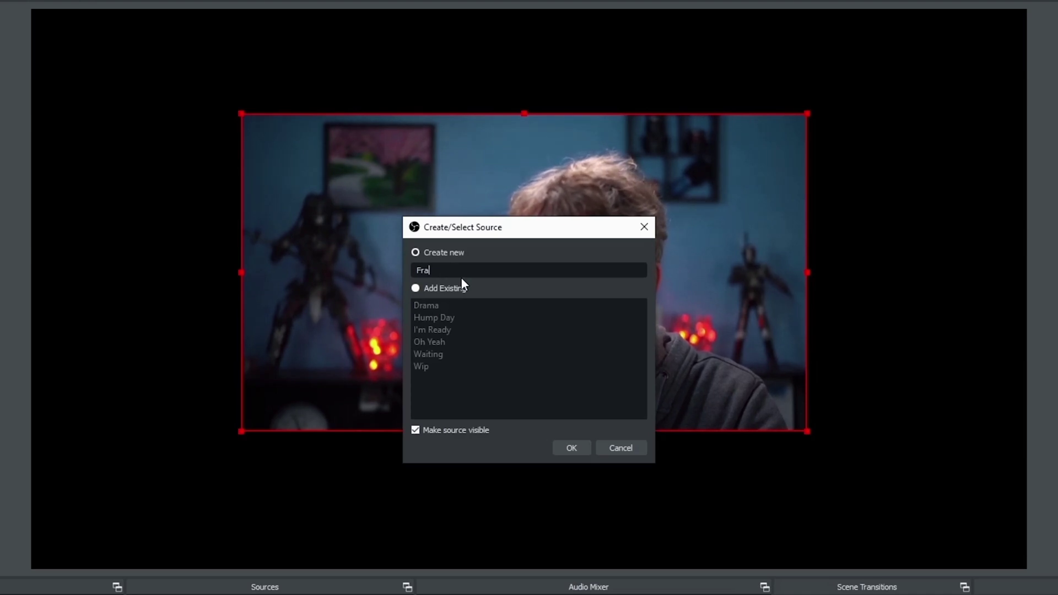
{"action": "type", "text": "me"}
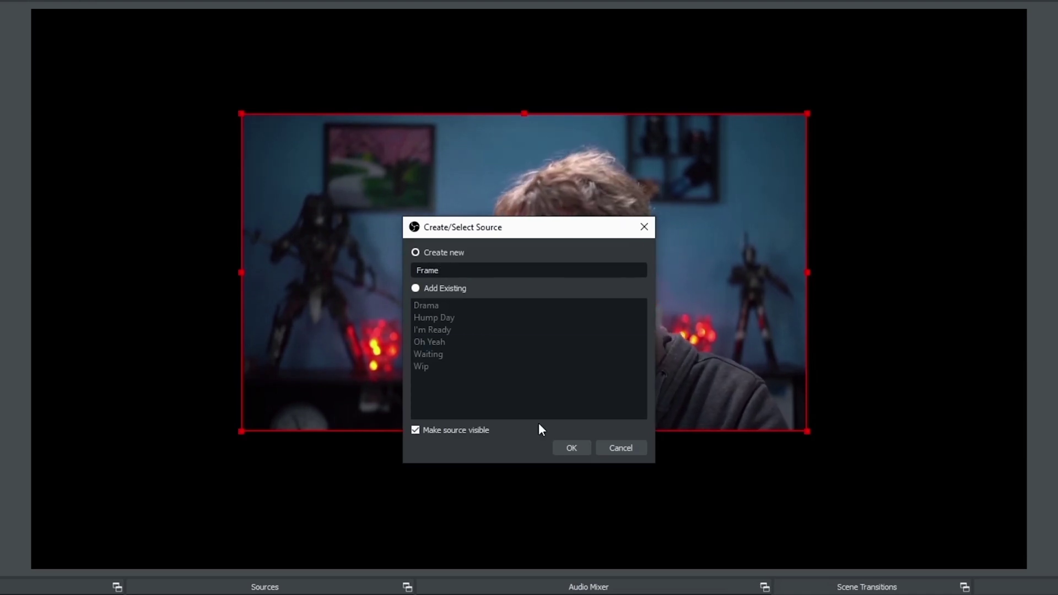
{"action": "left_click", "coordinate": [559, 448]}
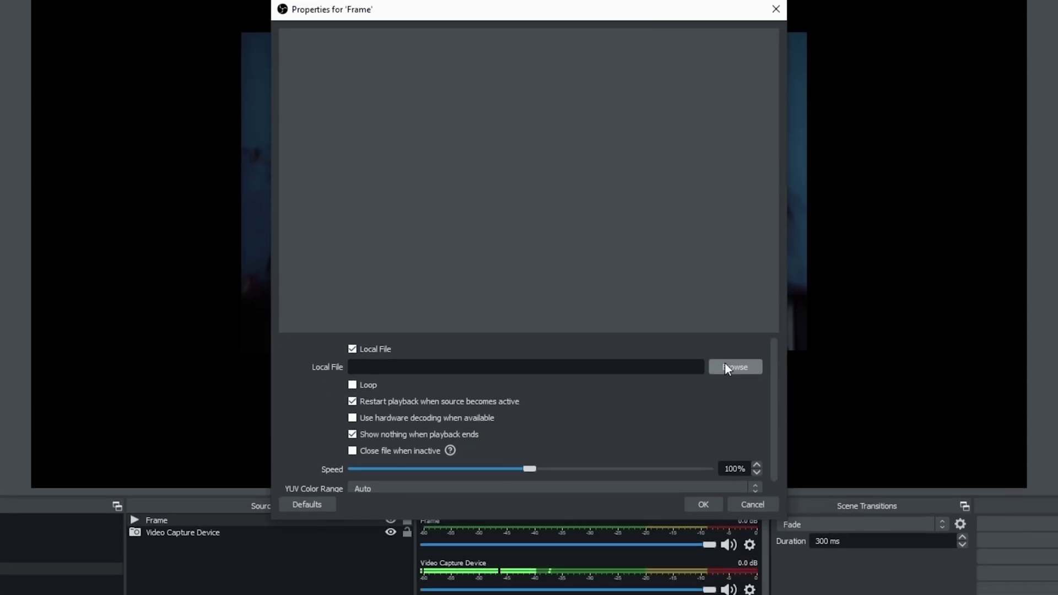
Load H:/animated frame.avi into the Frame source with Loop enabled and confirm
{"action": "left_click", "coordinate": [725, 363]}
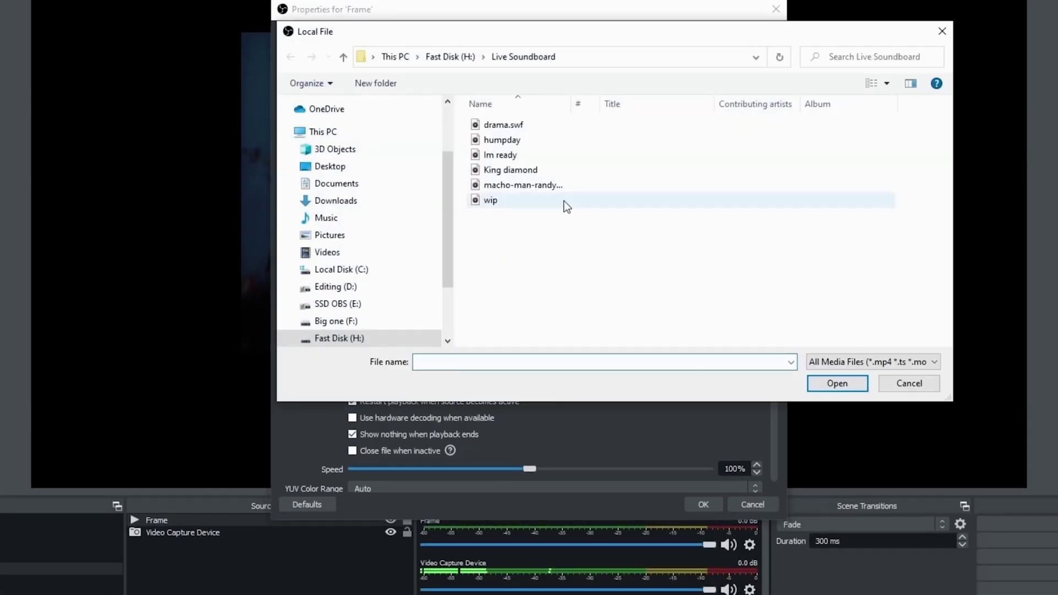
{"action": "left_click", "coordinate": [450, 57]}
{"action": "left_click", "coordinate": [585, 144]}
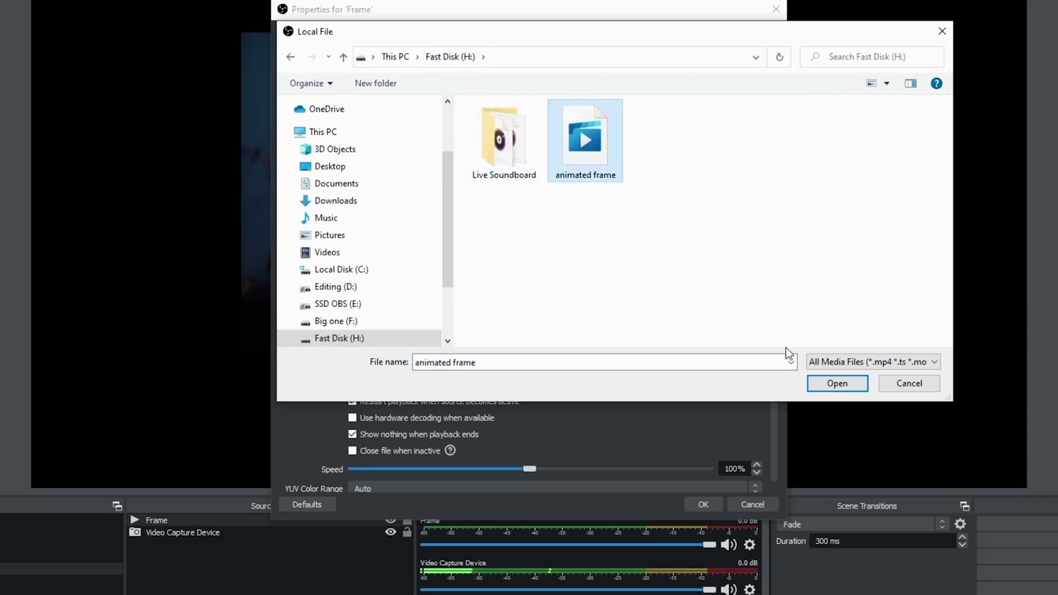
{"action": "left_click", "coordinate": [829, 384]}
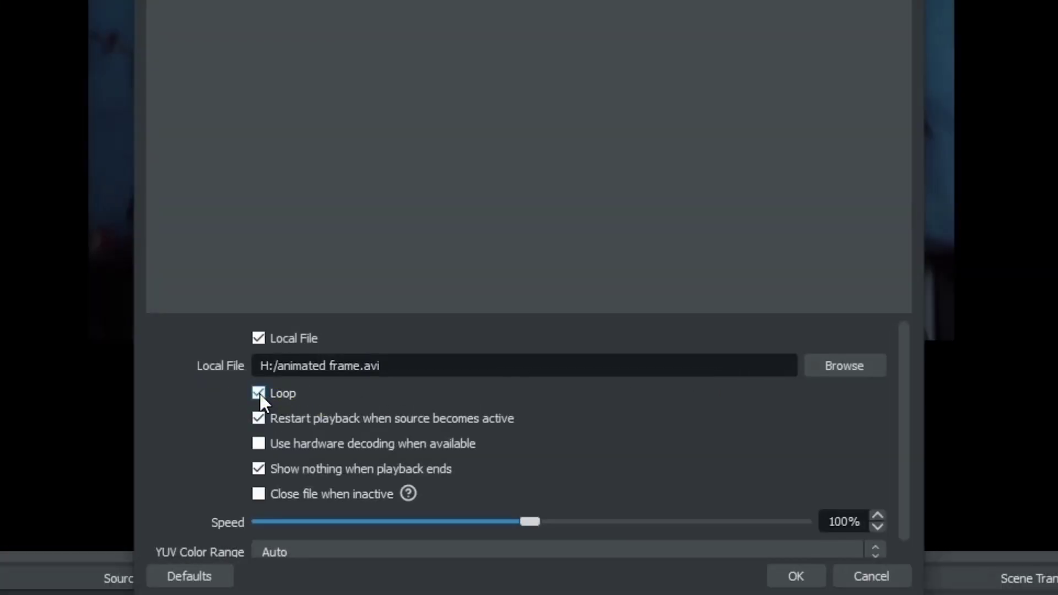
{"action": "left_click", "coordinate": [258, 393]}
{"action": "left_click", "coordinate": [795, 576]}
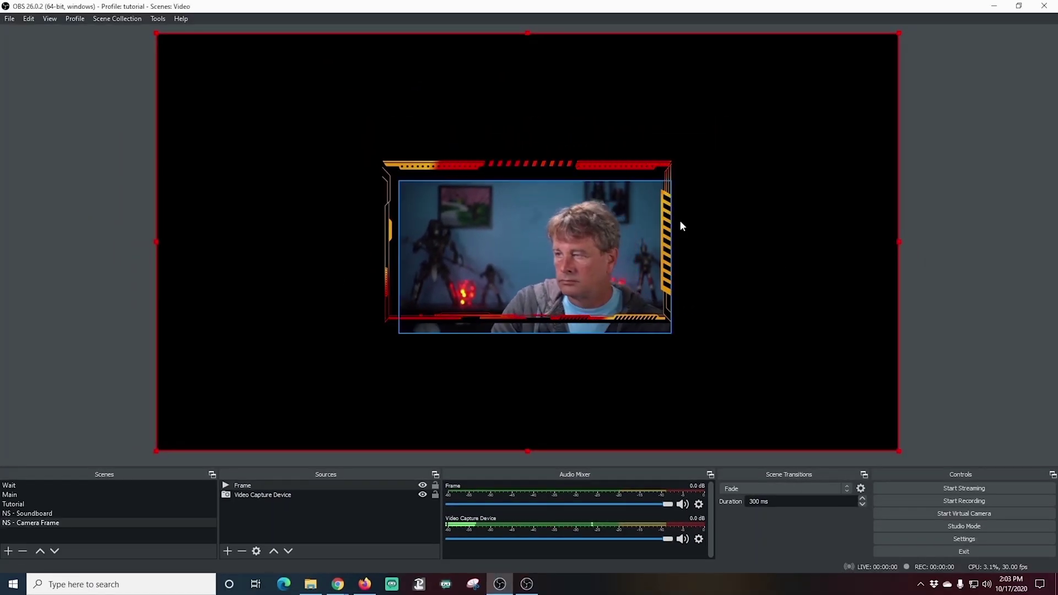
Stretch the Frame overlay to the full canvas with Ctrl+F, then push its corners slightly past the edges
{"action": "scroll", "coordinate": [671, 282], "scroll_direction": "down", "scroll_amount": 7}
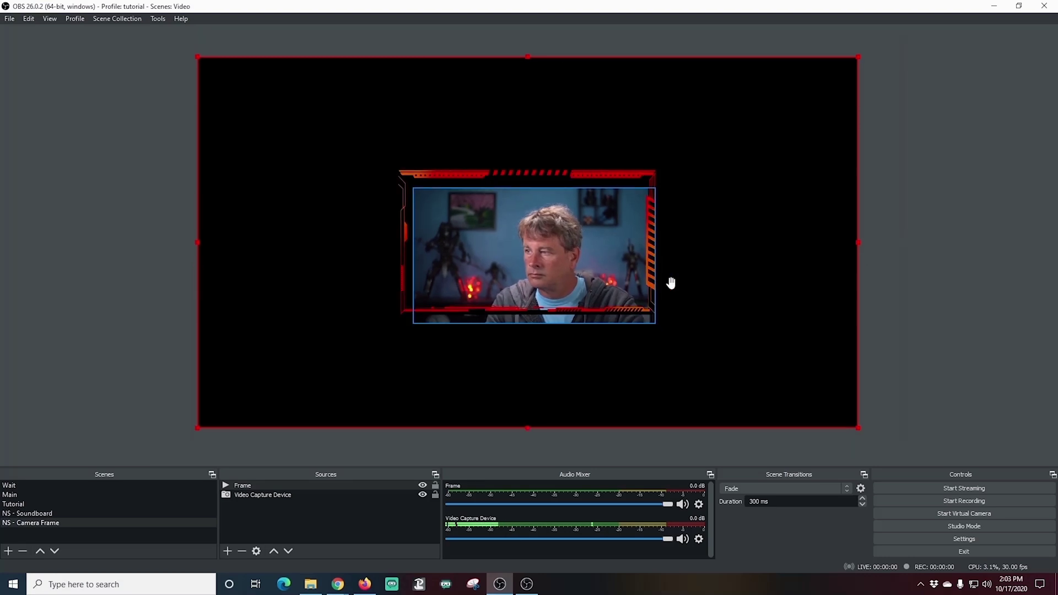
{"action": "scroll", "coordinate": [671, 282], "scroll_direction": "down", "scroll_amount": 2}
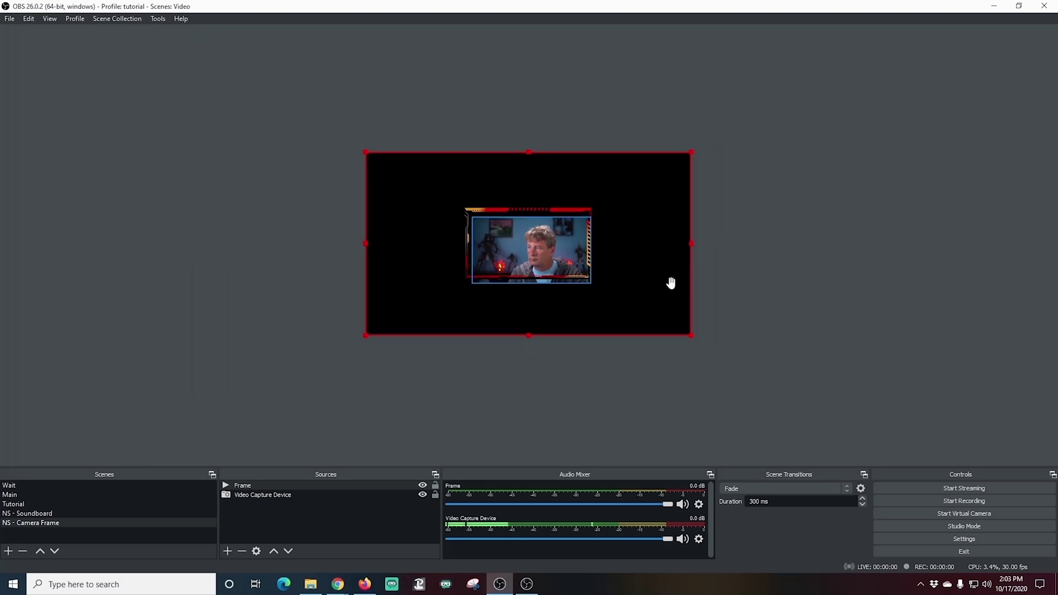
{"action": "mouse_move", "coordinate": [691, 151]}
{"action": "left_mouse_down"}
{"action": "mouse_move", "coordinate": [852, 83]}
{"action": "mouse_move", "coordinate": [835, 91]}
{"action": "left_mouse_up"}
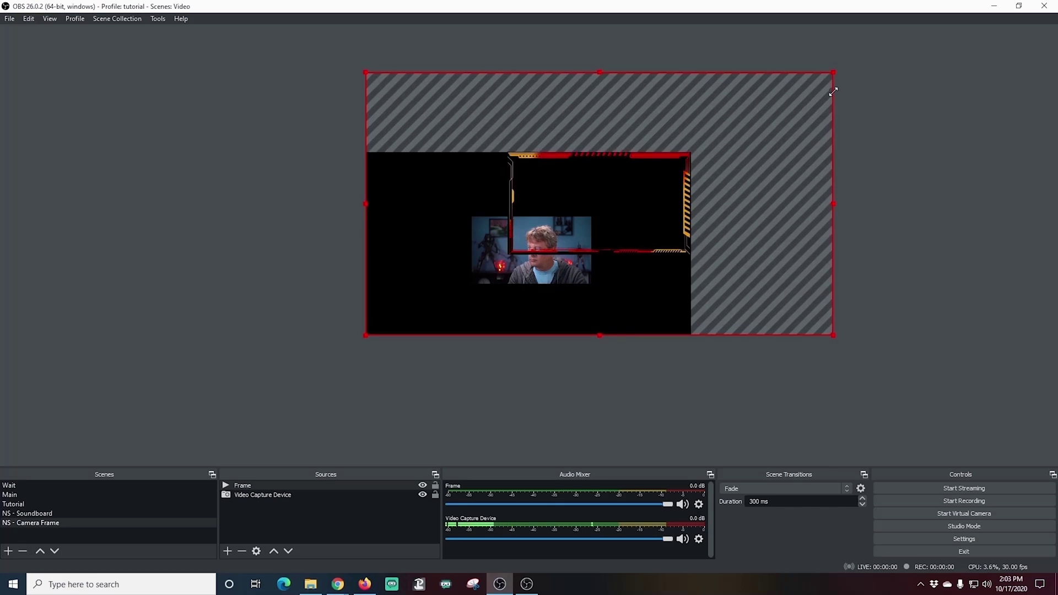
{"action": "left_click_drag", "start_coordinate": [359, 334], "coordinate": [159, 427]}
{"action": "left_click_drag", "start_coordinate": [832, 72], "coordinate": [922, 43]}
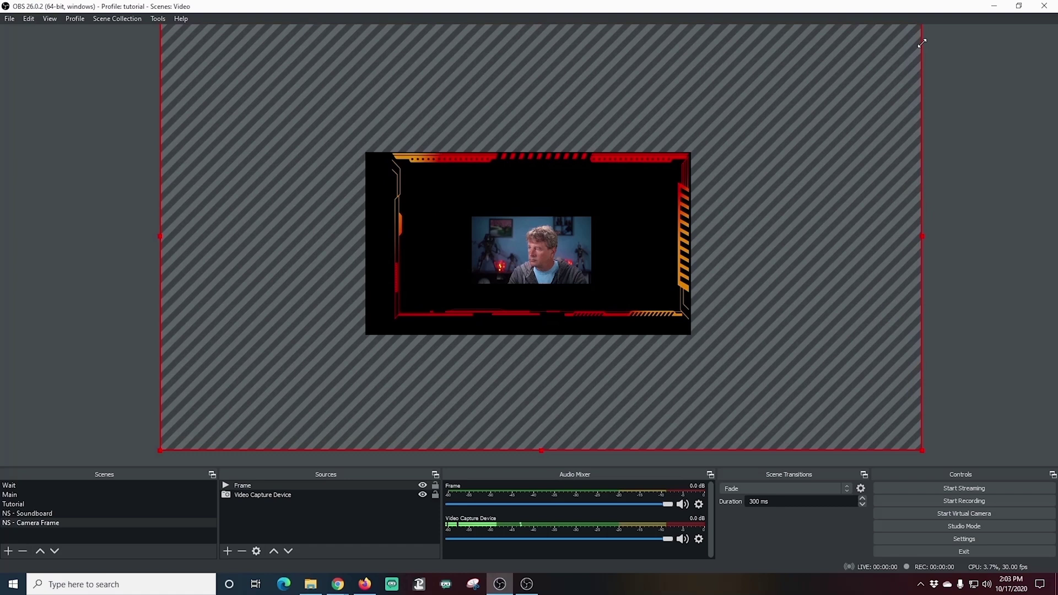
{"action": "left_click_drag", "start_coordinate": [160, 449], "coordinate": [122, 469]}
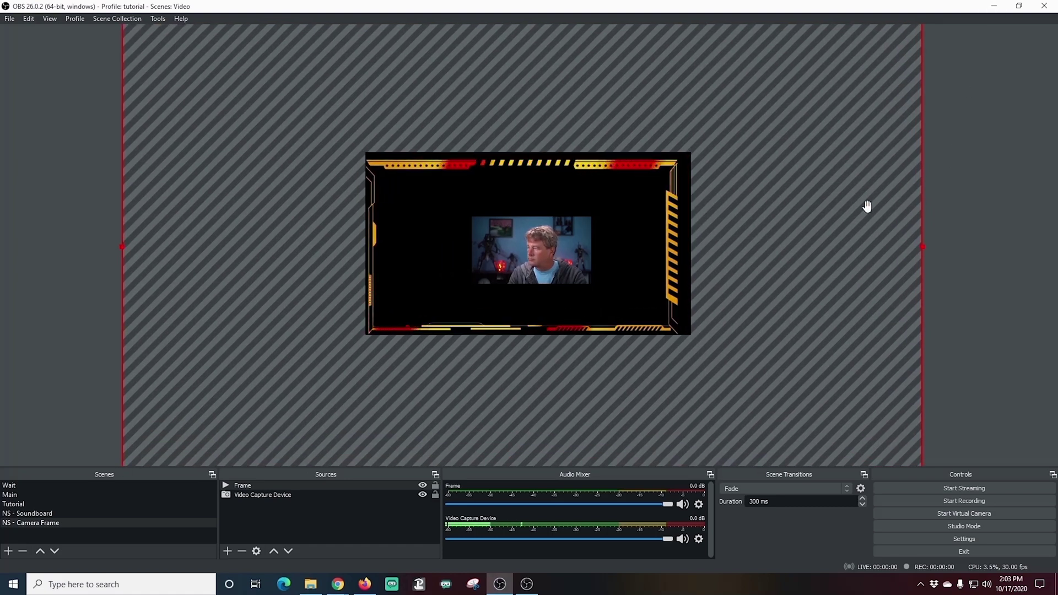
{"action": "key", "text": "ctrl+f"}
{"action": "left_click_drag", "start_coordinate": [880, 47], "coordinate": [894, 42]}
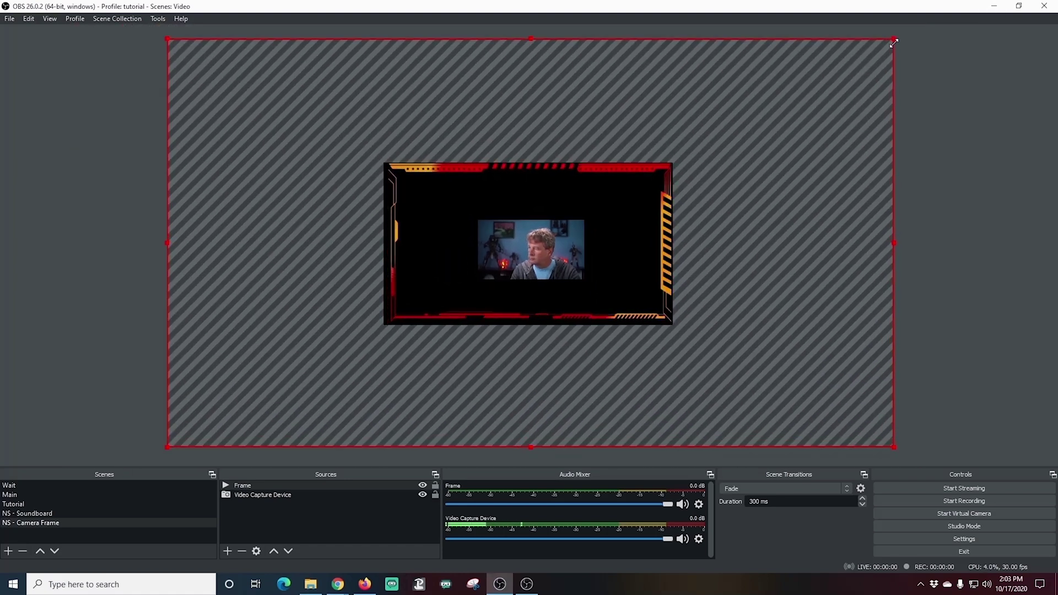
{"action": "left_click_drag", "start_coordinate": [166, 447], "coordinate": [164, 451]}
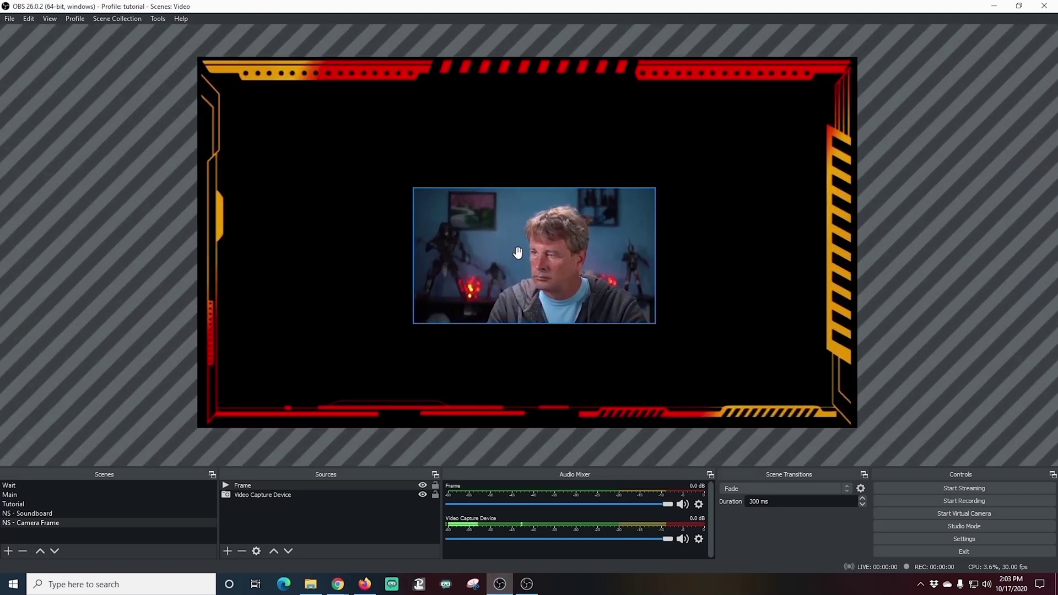
Enlarge the Video Capture Device's top-left and bottom-right corners out to the frame's inner border
{"action": "left_click", "coordinate": [546, 261]}
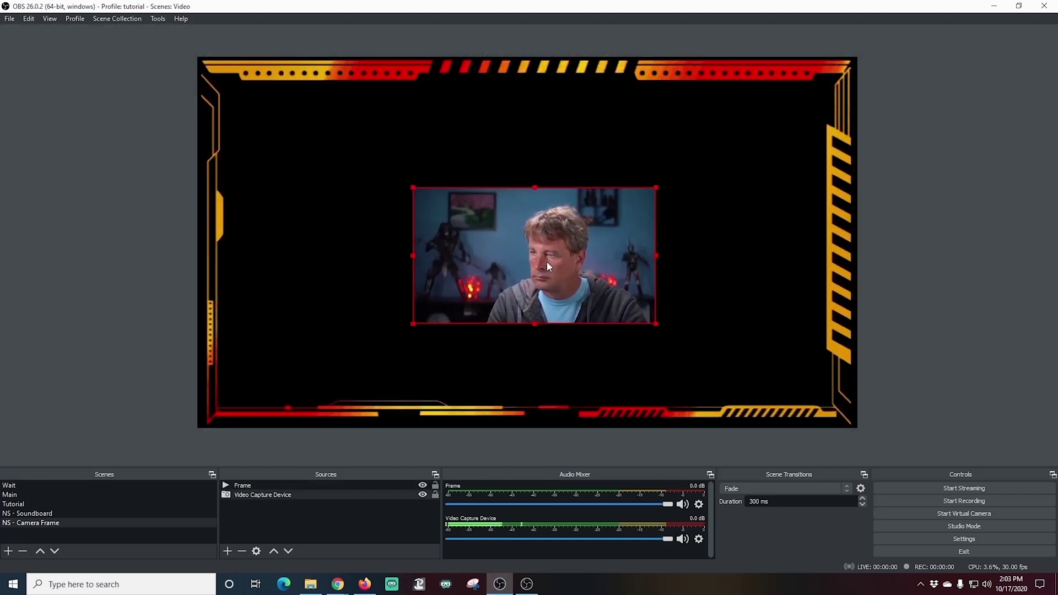
{"action": "left_click_drag", "start_coordinate": [413, 187], "coordinate": [245, 69]}
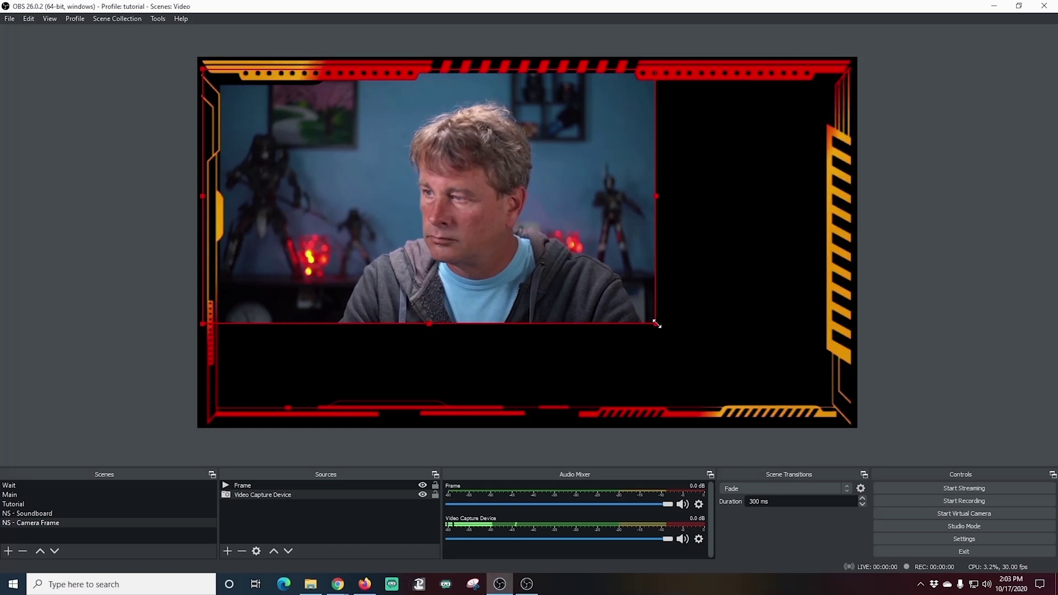
{"action": "left_click_drag", "start_coordinate": [656, 324], "coordinate": [777, 424]}
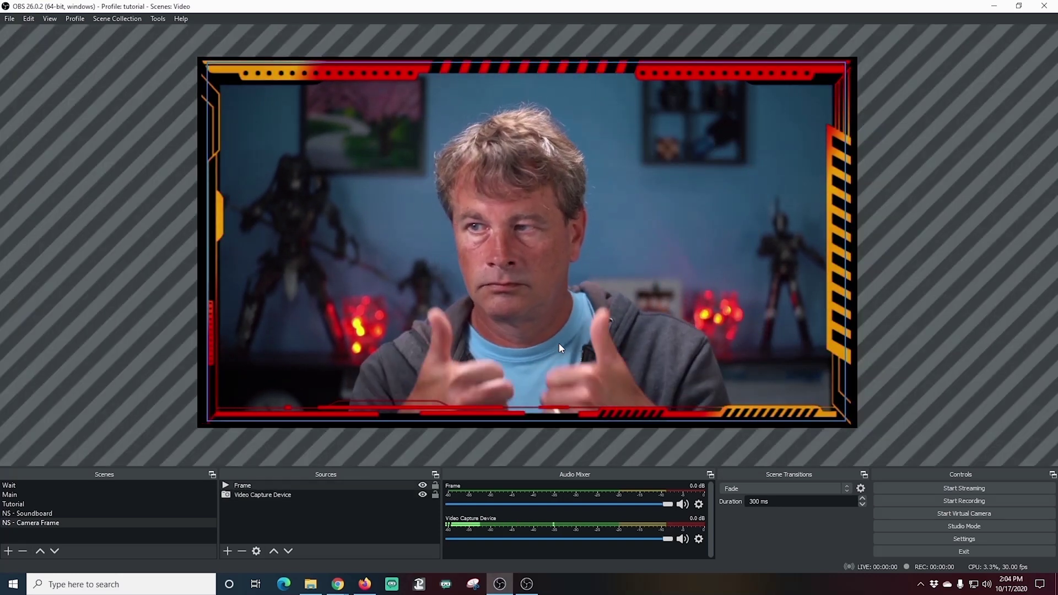
Remove the plain Video Capture Device from the Tutorial scene
{"action": "left_click", "coordinate": [54, 495]}
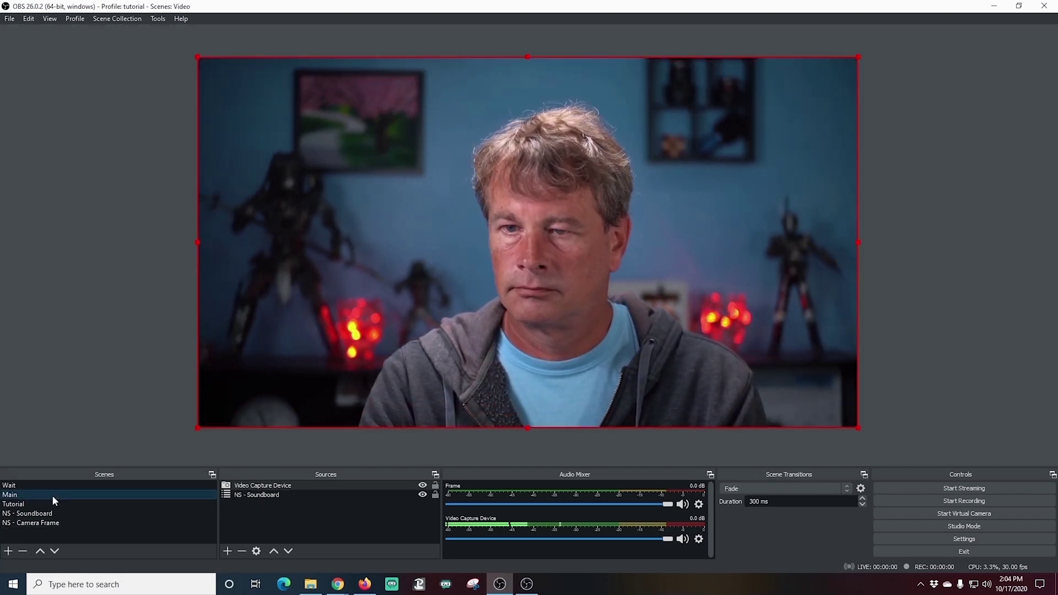
{"action": "left_click", "coordinate": [48, 503]}
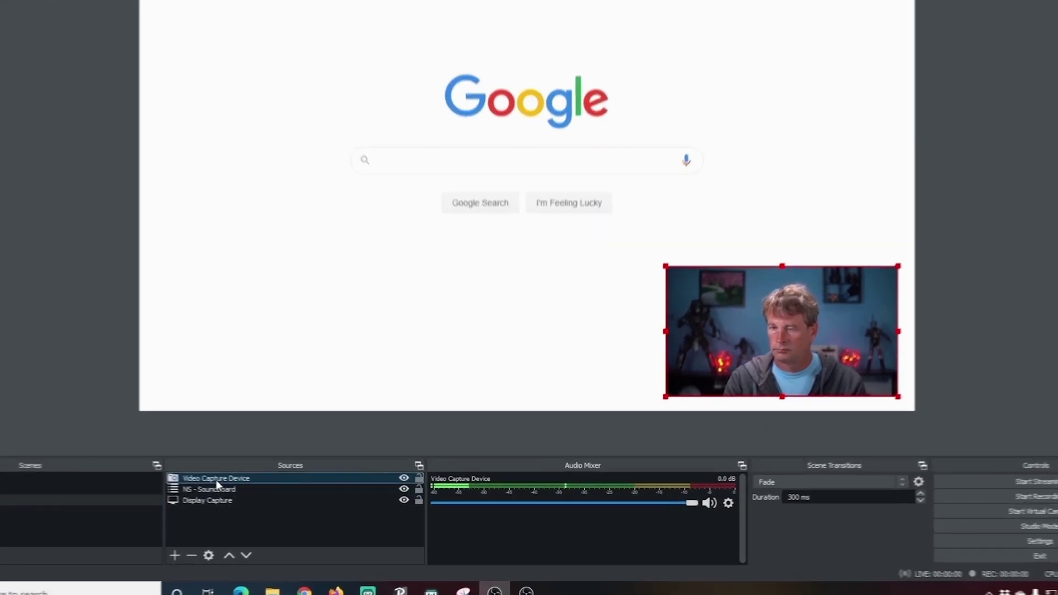
{"action": "right_click", "coordinate": [291, 485]}
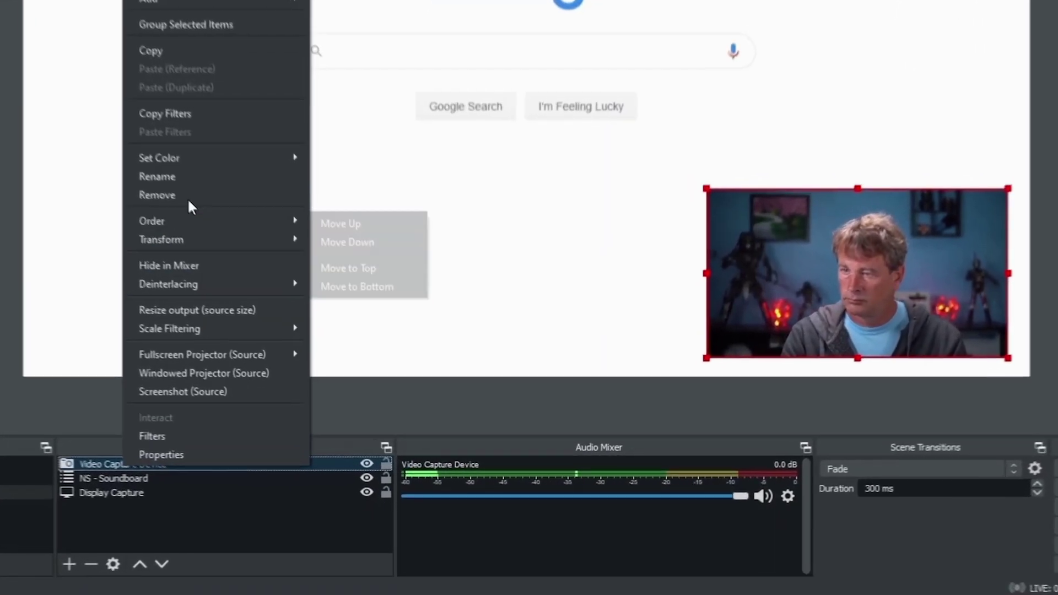
{"action": "left_click", "coordinate": [165, 195]}
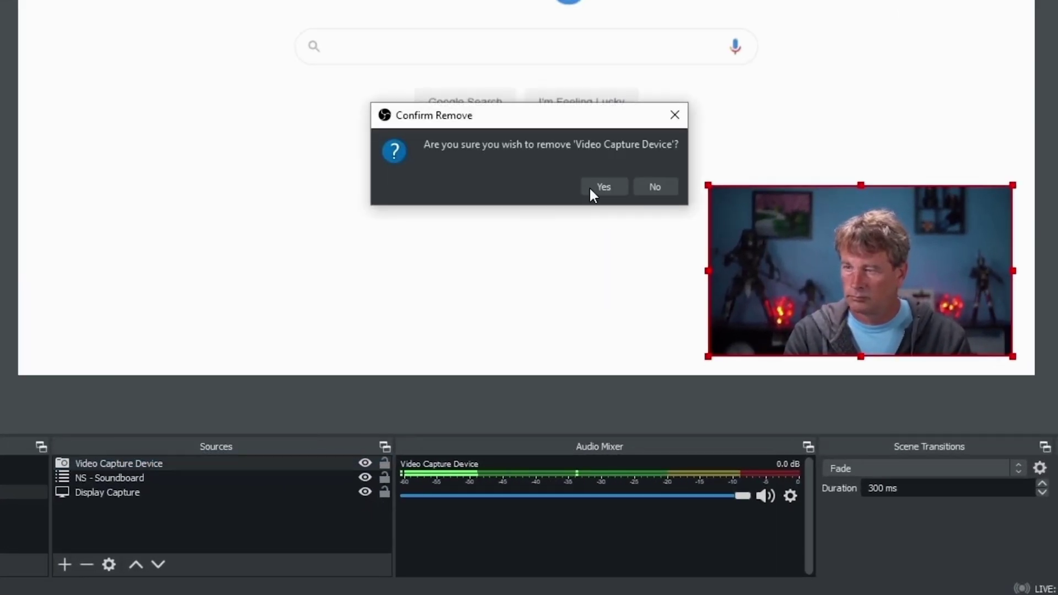
{"action": "left_click", "coordinate": [593, 188]}
Add the existing 'NS - Camera Frame' scene as a source in Tutorial
{"action": "left_click", "coordinate": [66, 562]}
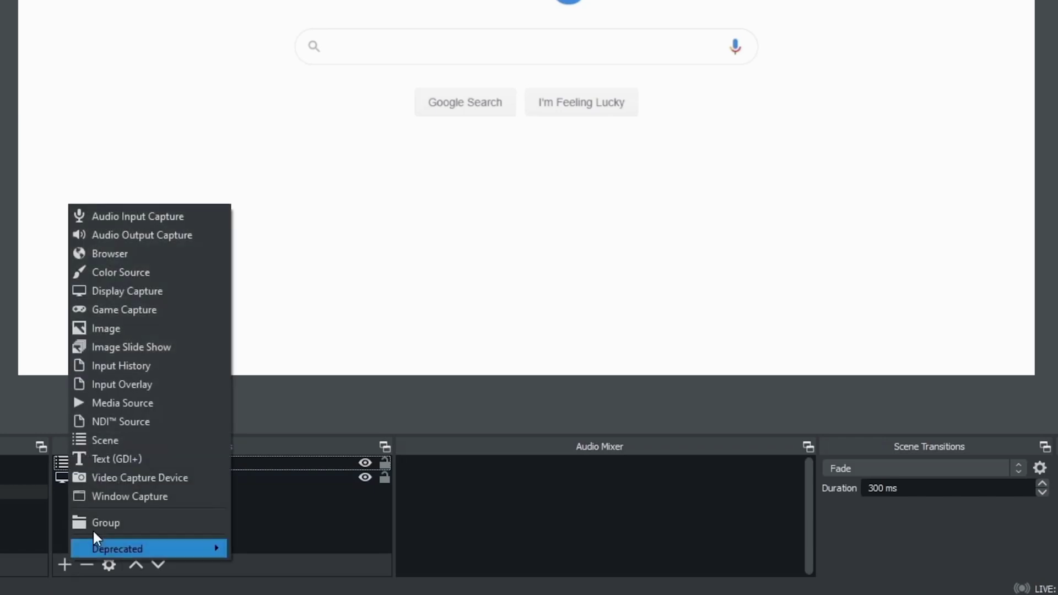
{"action": "left_click", "coordinate": [114, 441]}
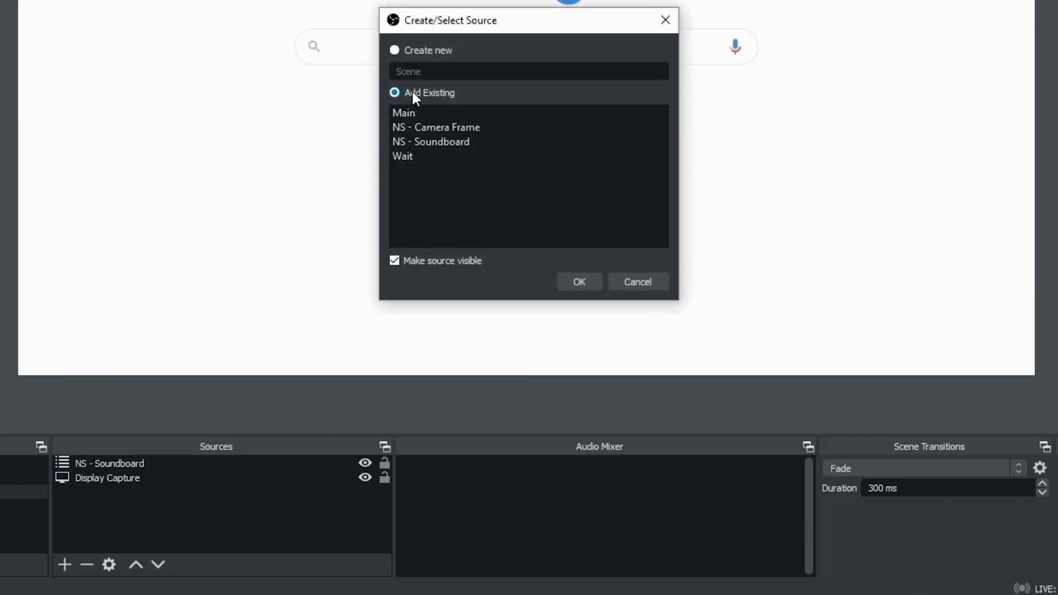
{"action": "left_click", "coordinate": [422, 127]}
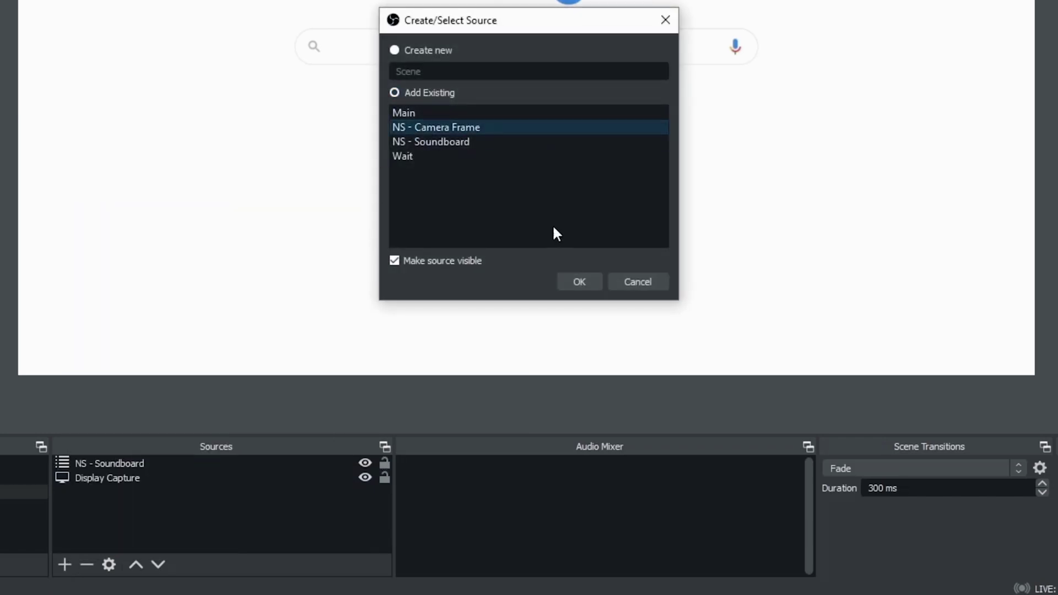
{"action": "left_click", "coordinate": [580, 282]}
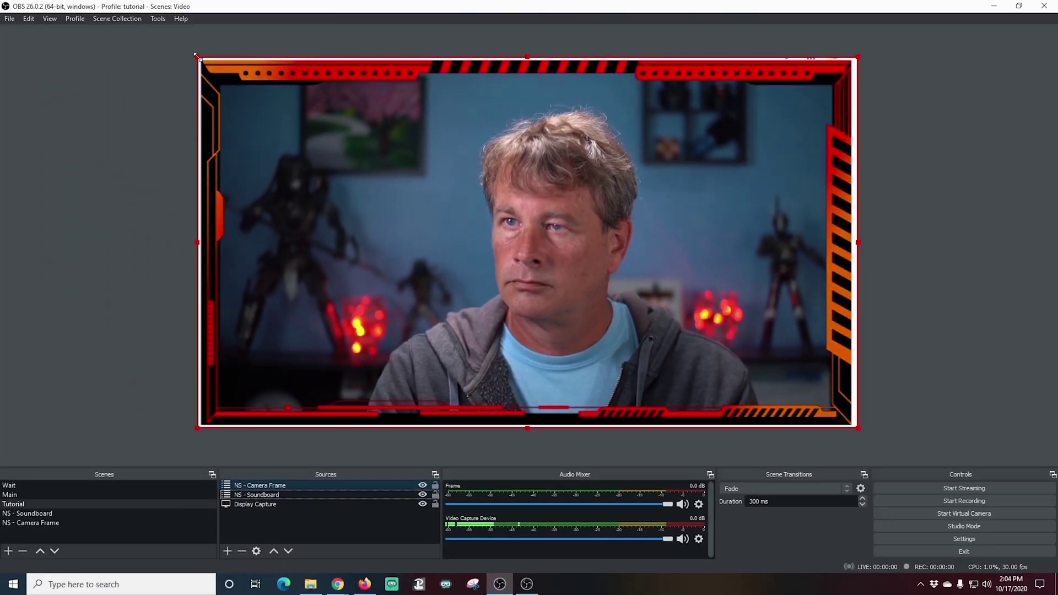
Shrink the camera frame and place it in the lower-right corner
{"action": "left_click_drag", "start_coordinate": [165, 11], "coordinate": [659, 391]}
{"action": "left_click_drag", "start_coordinate": [746, 393], "coordinate": [711, 370]}
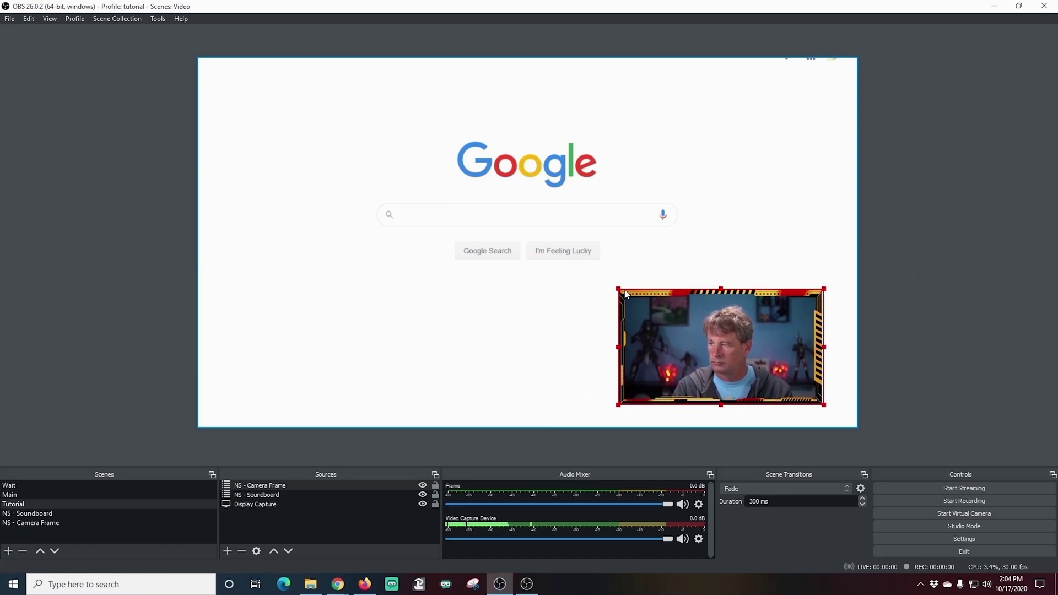
{"action": "left_click_drag", "start_coordinate": [615, 286], "coordinate": [647, 302]}
{"action": "mouse_move", "coordinate": [716, 335]}
{"action": "left_mouse_down"}
{"action": "mouse_move", "coordinate": [705, 335]}
{"action": "mouse_move", "coordinate": [714, 338]}
{"action": "left_mouse_up"}
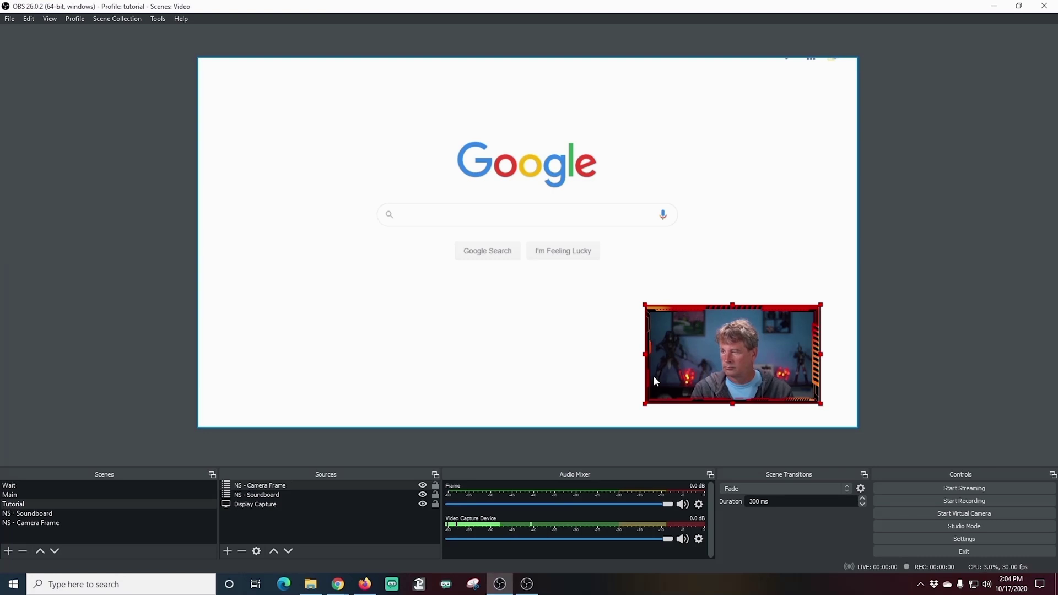
Remove the raw Video Capture Device from the Main scene
{"action": "left_click", "coordinate": [39, 494]}
{"action": "right_click", "coordinate": [258, 486]}
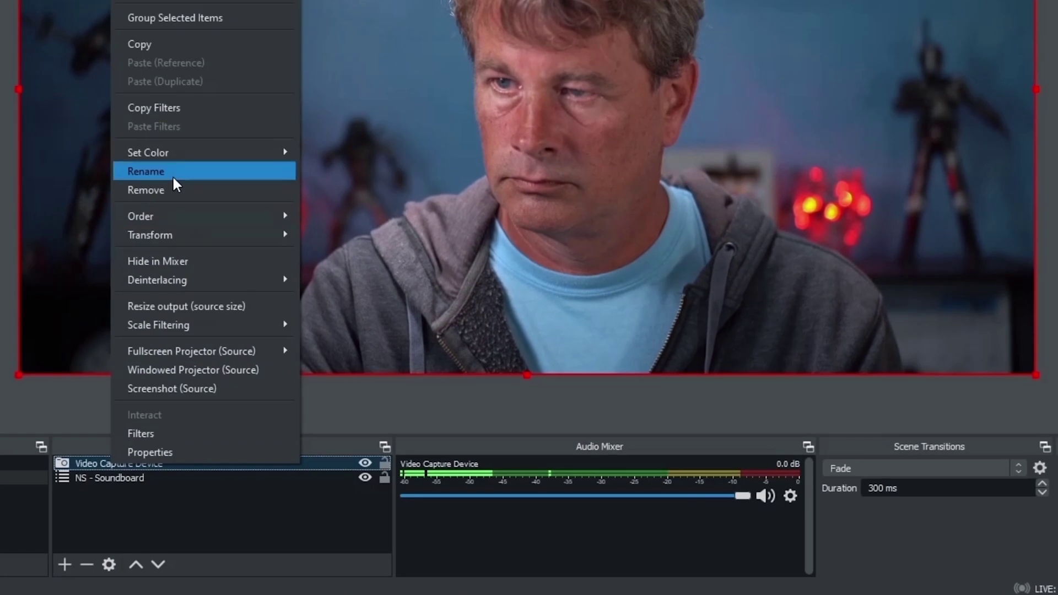
{"action": "left_click", "coordinate": [174, 190]}
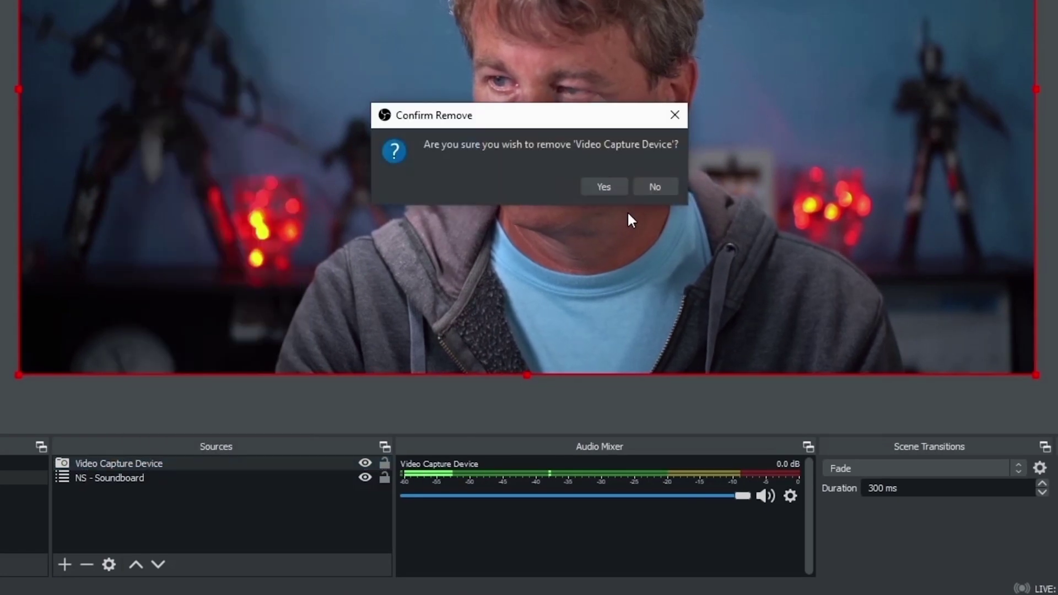
{"action": "left_click", "coordinate": [588, 185]}
Add the existing 'NS - Camera Frame' scene as a source in Main
{"action": "left_click", "coordinate": [64, 564]}
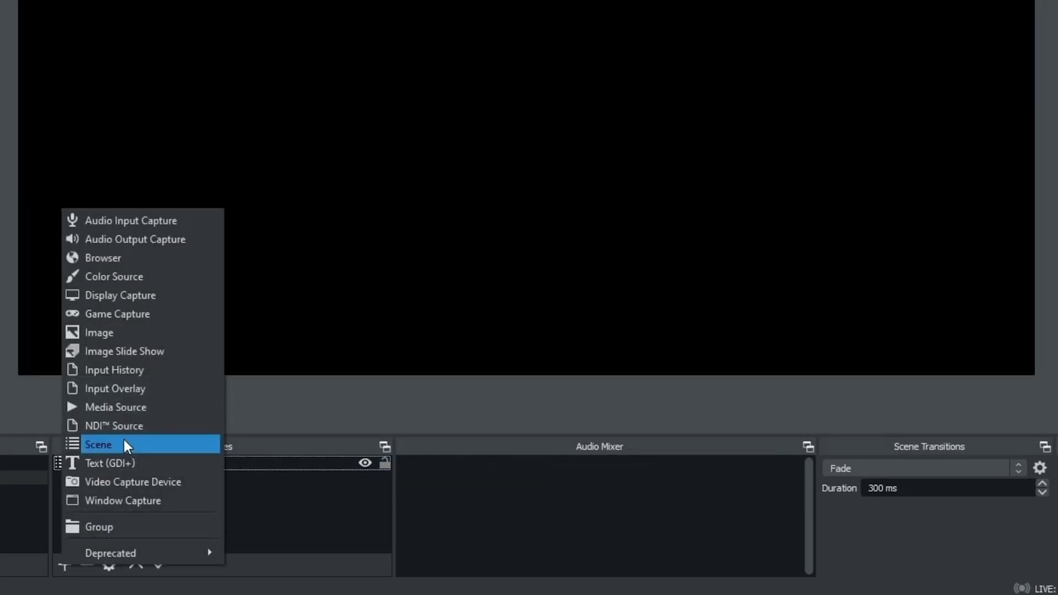
{"action": "left_click", "coordinate": [123, 445]}
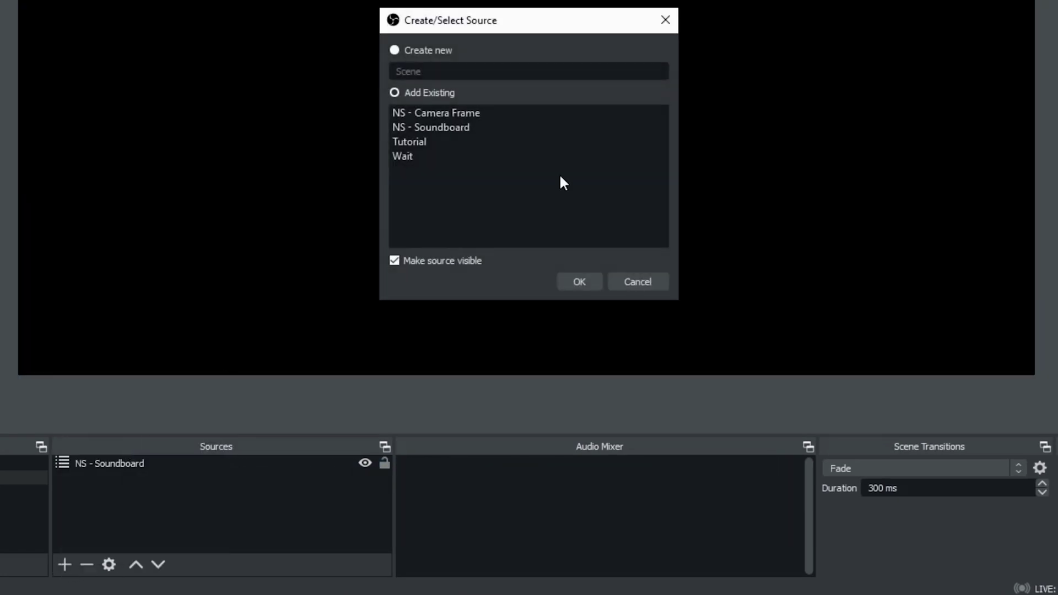
{"action": "left_click", "coordinate": [418, 116]}
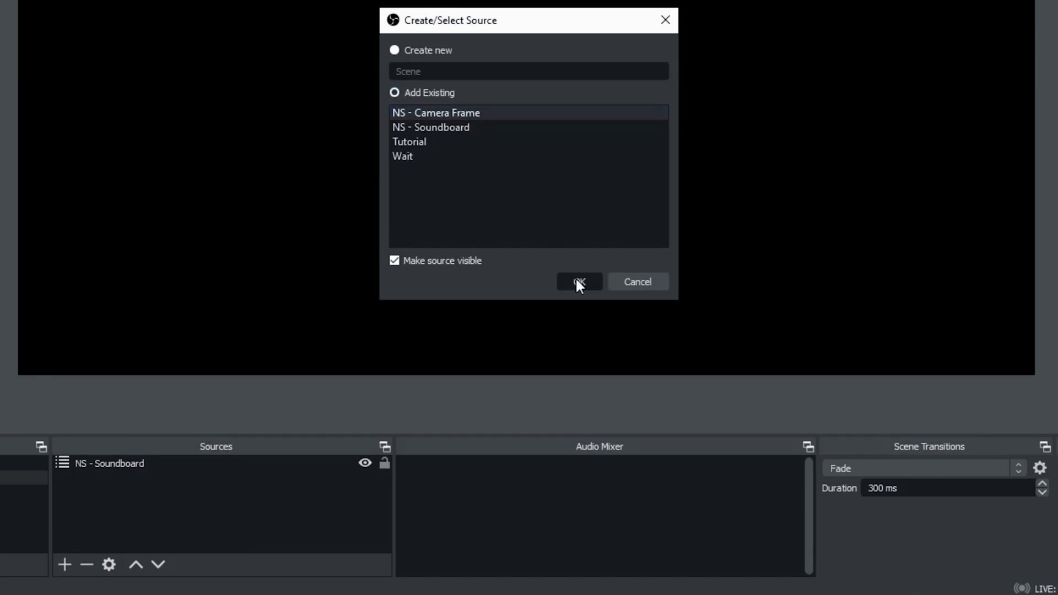
{"action": "left_click", "coordinate": [575, 277]}
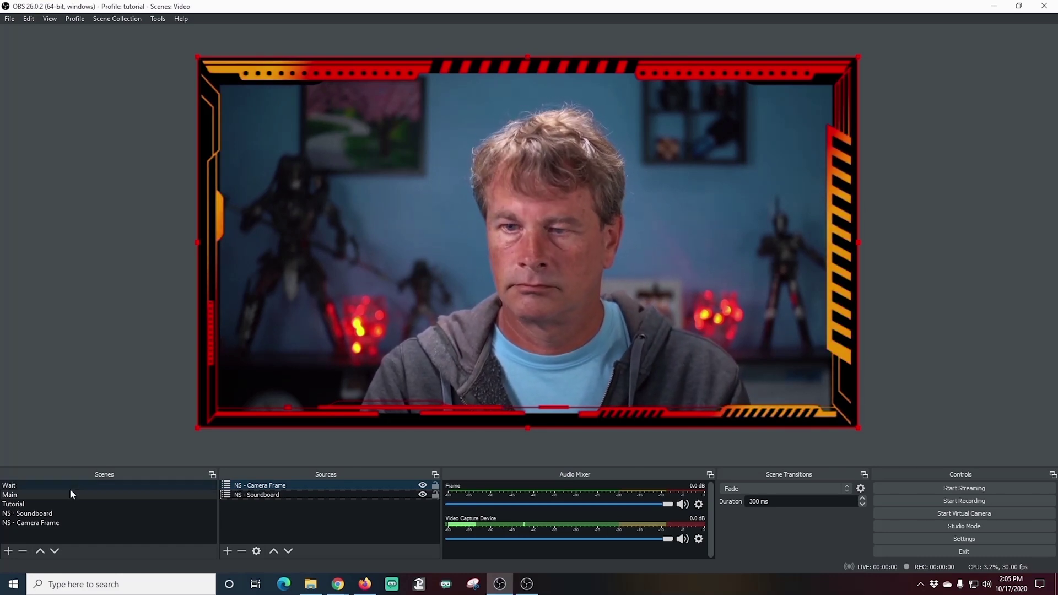
Add a Color Correction filter to the Video Capture Device in NS - Camera Frame
{"action": "left_click", "coordinate": [35, 524]}
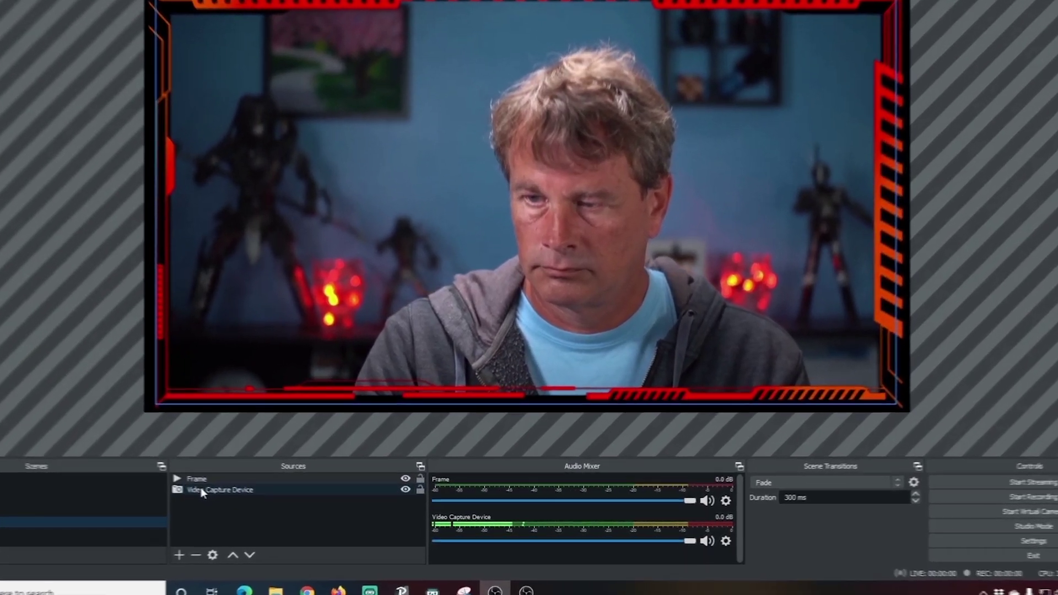
{"action": "right_click", "coordinate": [201, 490]}
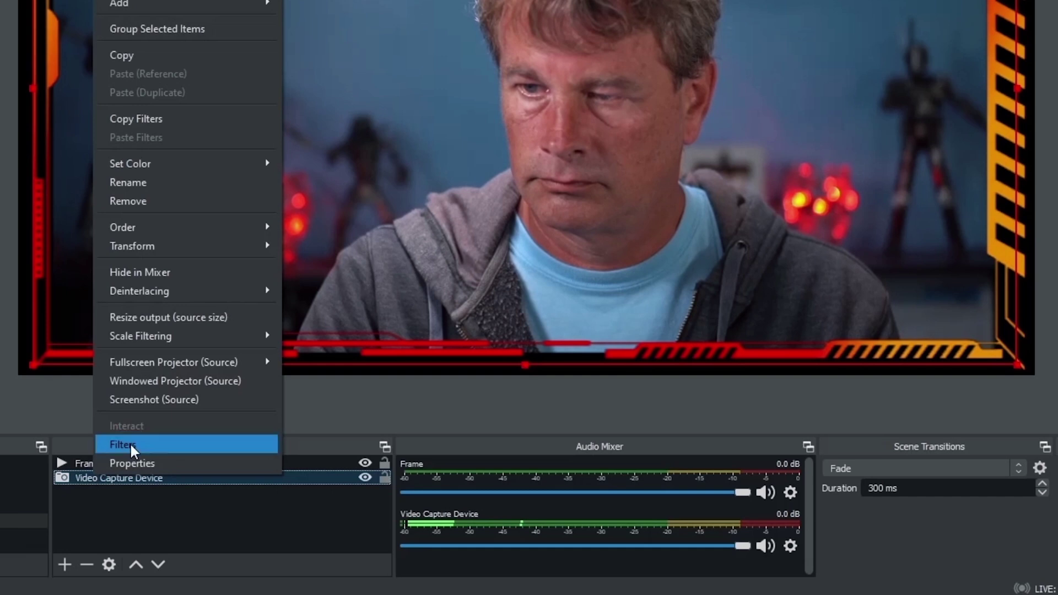
{"action": "left_click", "coordinate": [131, 445]}
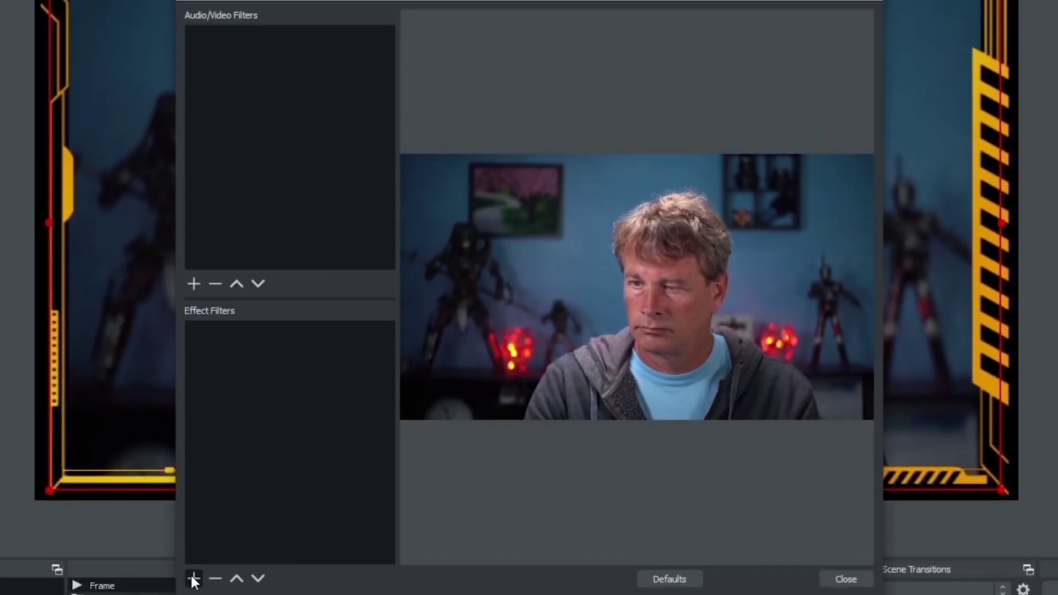
{"action": "left_click", "coordinate": [194, 579]}
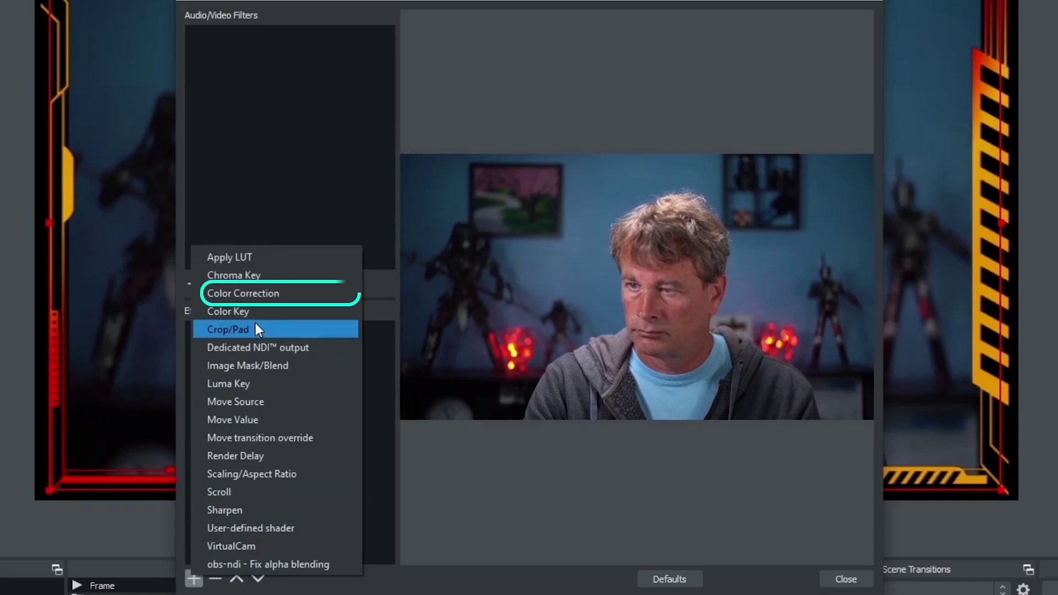
{"action": "left_click", "coordinate": [248, 291]}
{"action": "left_click", "coordinate": [501, 323]}
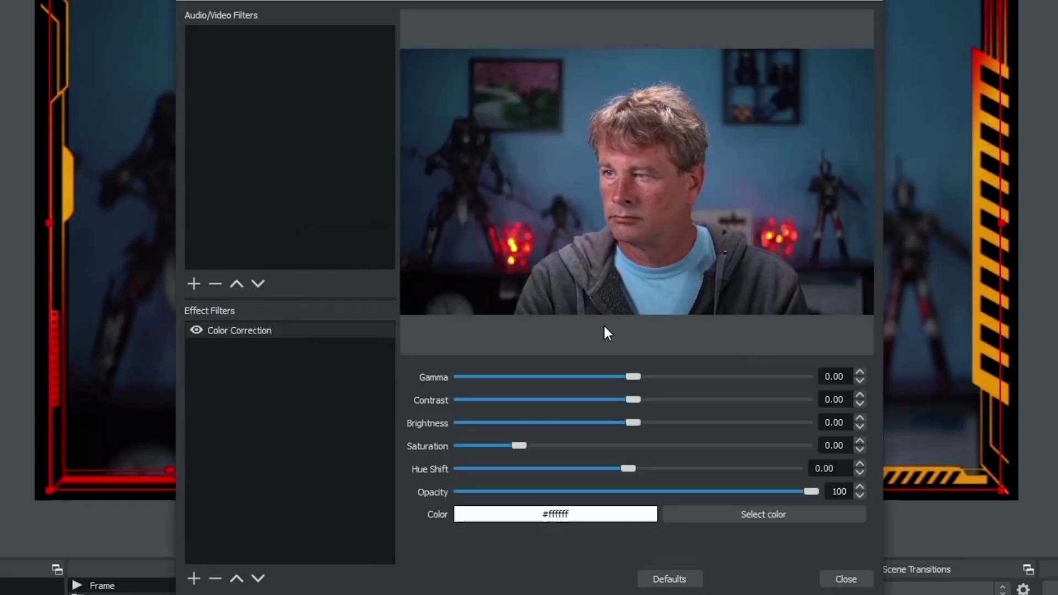
Set gamma -0.36, brightness -0.05, contrast -0.08 and saturation -0.15, then close the filters
{"action": "left_click_drag", "start_coordinate": [629, 378], "coordinate": [610, 377]}
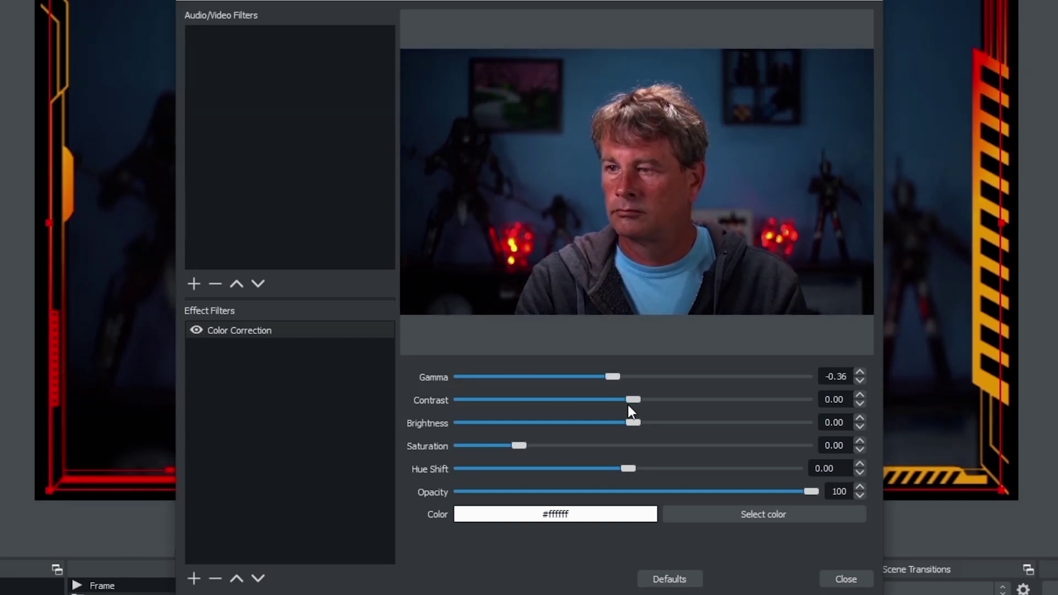
{"action": "left_click_drag", "start_coordinate": [631, 423], "coordinate": [624, 424]}
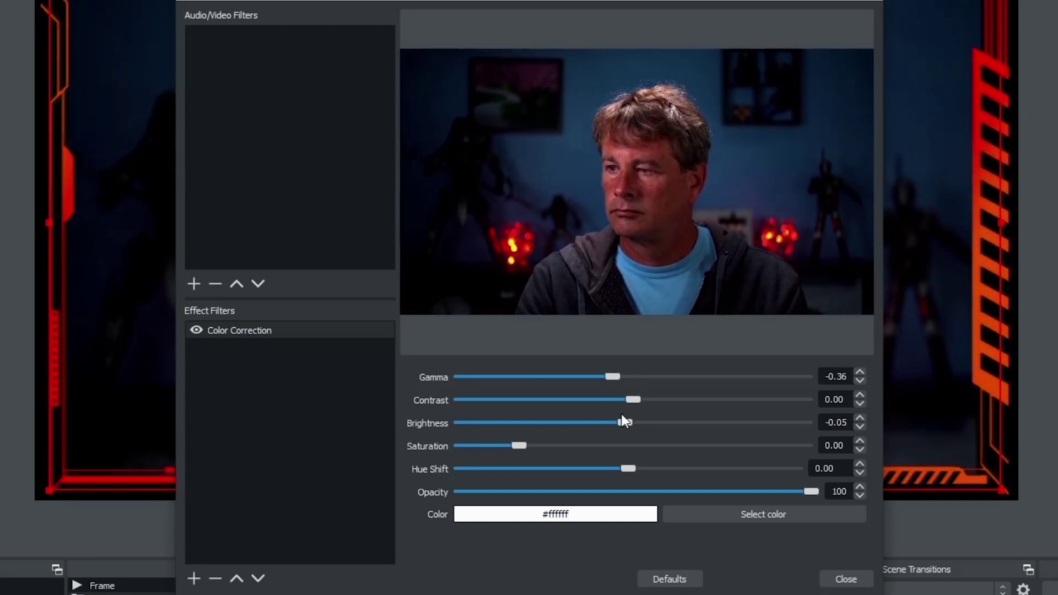
{"action": "left_click_drag", "start_coordinate": [636, 399], "coordinate": [627, 401]}
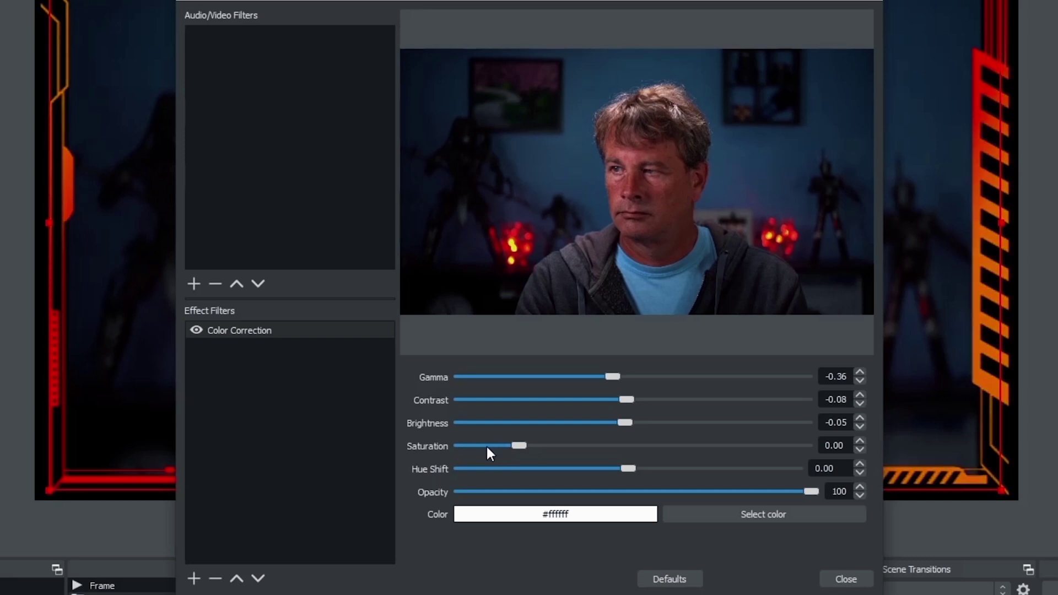
{"action": "left_click_drag", "start_coordinate": [518, 446], "coordinate": [508, 445]}
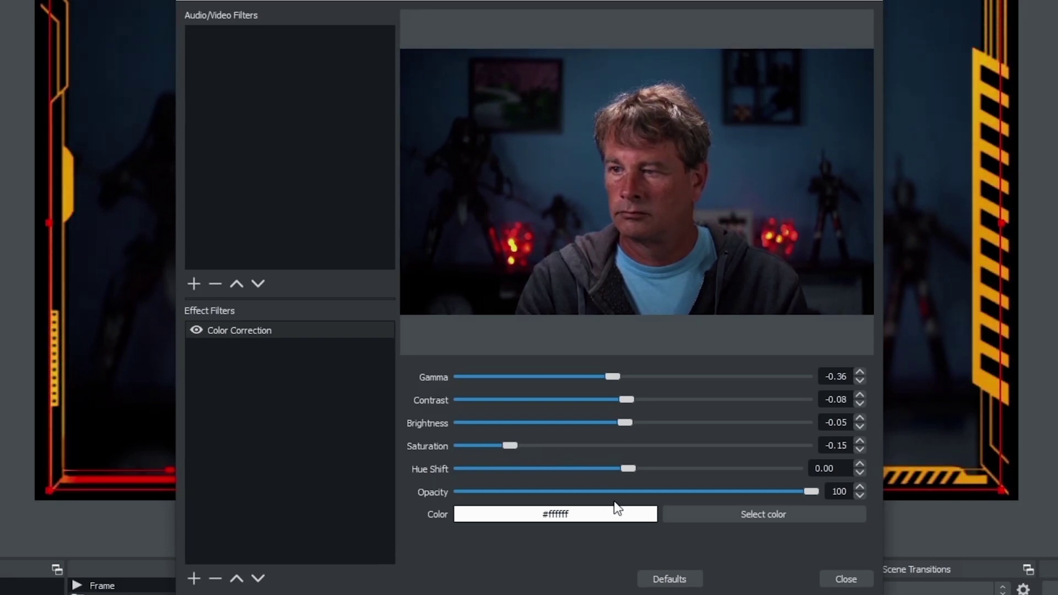
{"action": "mouse_move", "coordinate": [811, 491]}
{"action": "left_mouse_down"}
{"action": "mouse_move", "coordinate": [642, 499]}
{"action": "mouse_move", "coordinate": [820, 492]}
{"action": "left_mouse_up"}
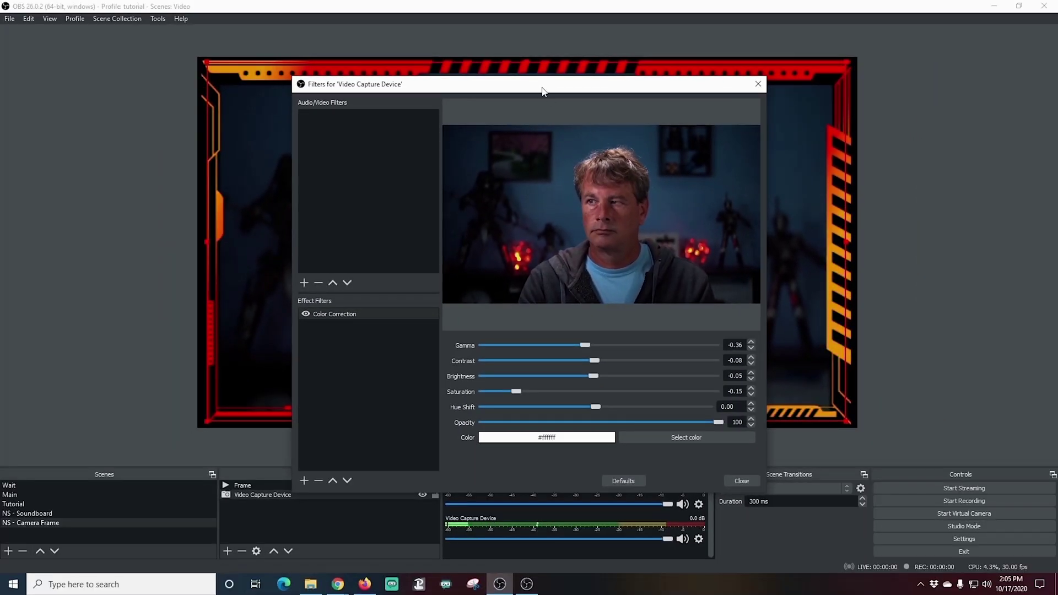
{"action": "left_click_drag", "start_coordinate": [544, 78], "coordinate": [832, 86]}
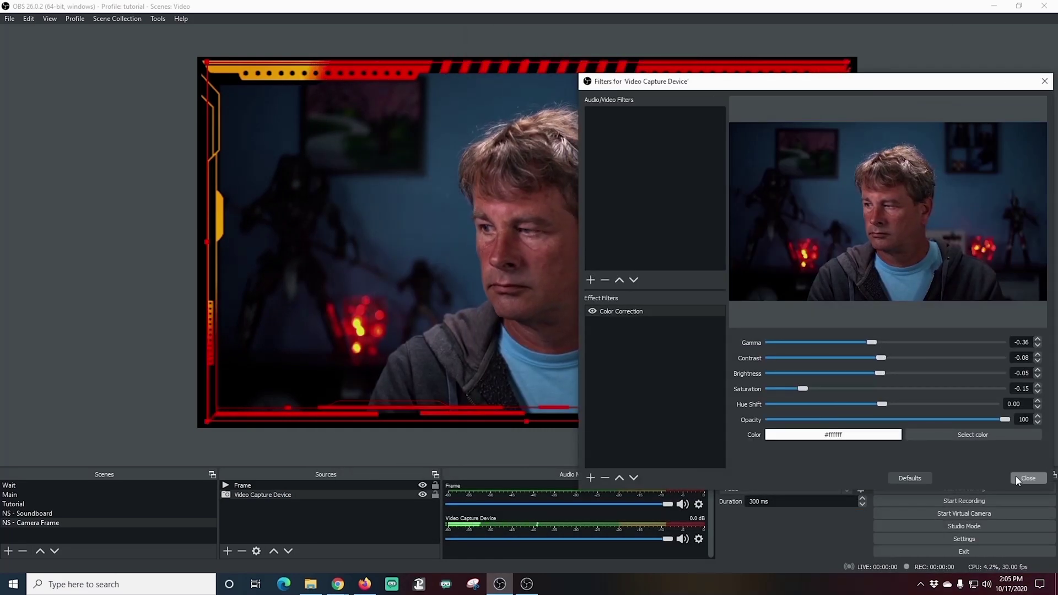
{"action": "left_click", "coordinate": [1030, 477]}
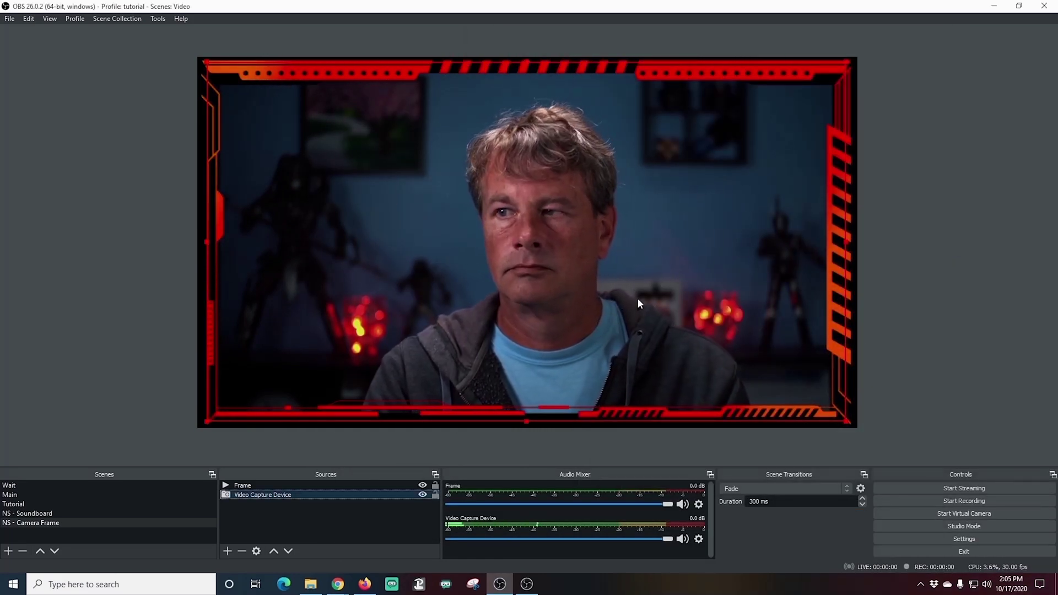
Switch between the Main and Tutorial scenes to compare the framed camera
{"action": "left_click", "coordinate": [19, 495]}
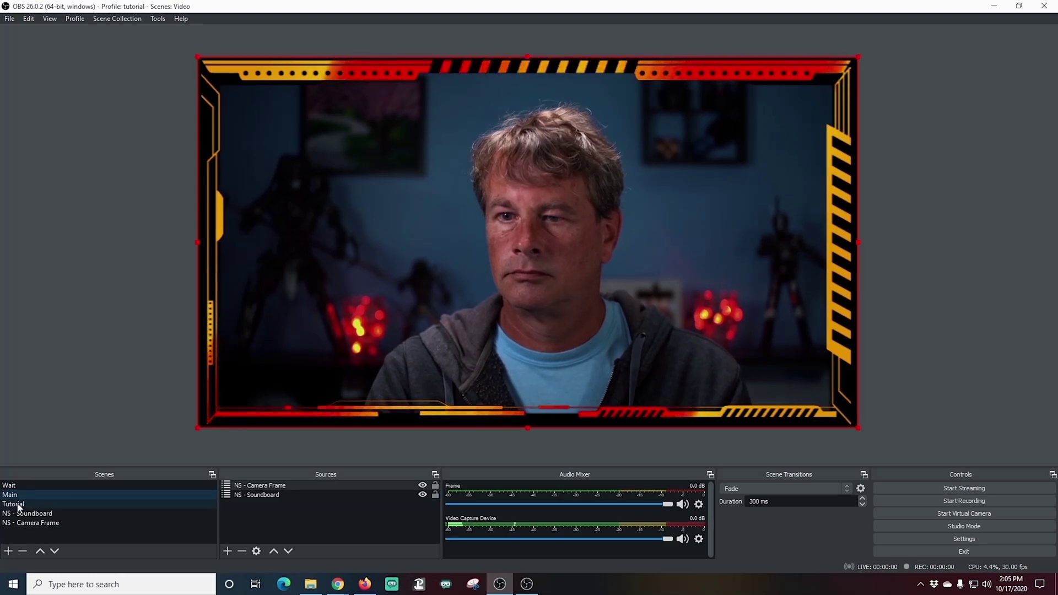
{"action": "left_click", "coordinate": [18, 504]}
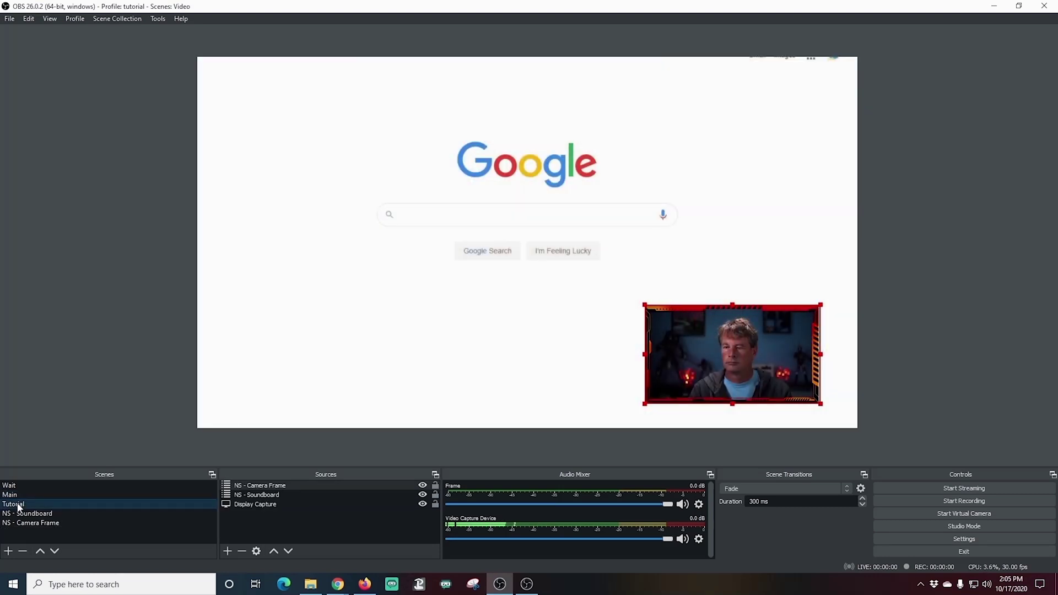
{"action": "left_click", "coordinate": [13, 495]}
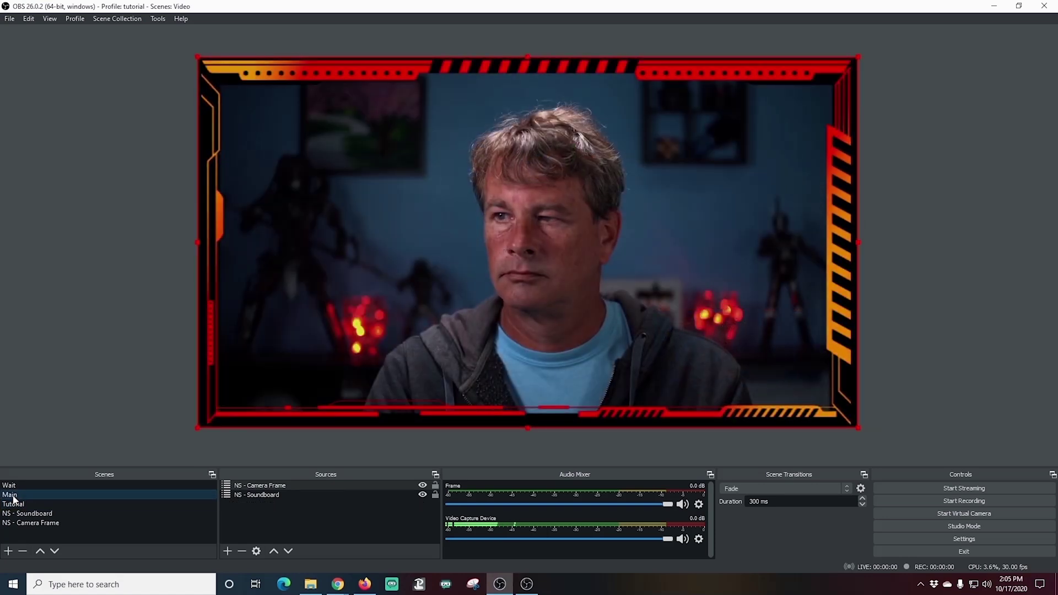
{"action": "left_click", "coordinate": [14, 503]}
{"action": "left_click", "coordinate": [13, 496]}
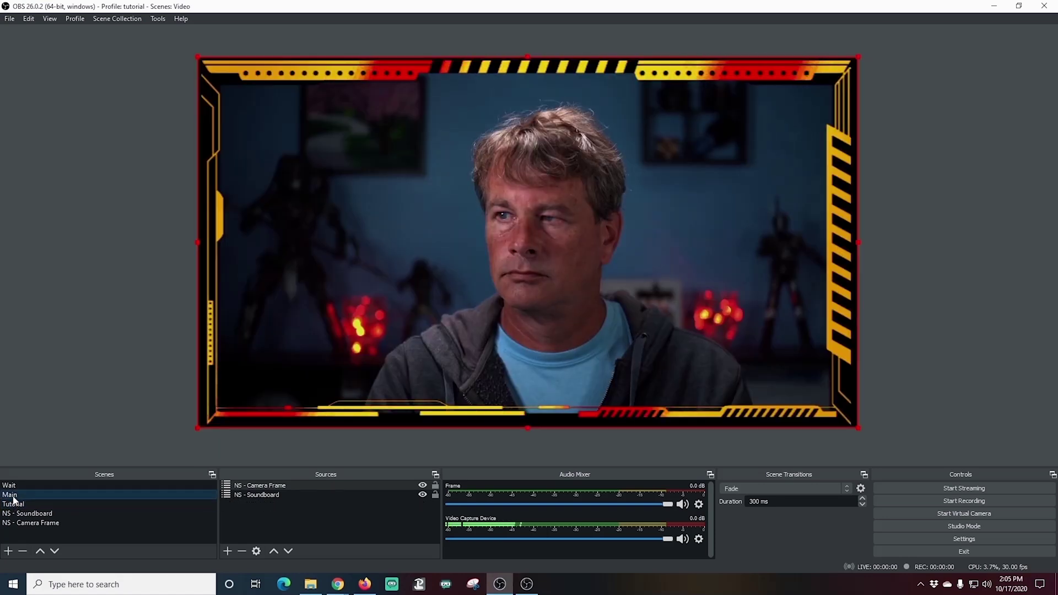
{"action": "left_click", "coordinate": [14, 503]}
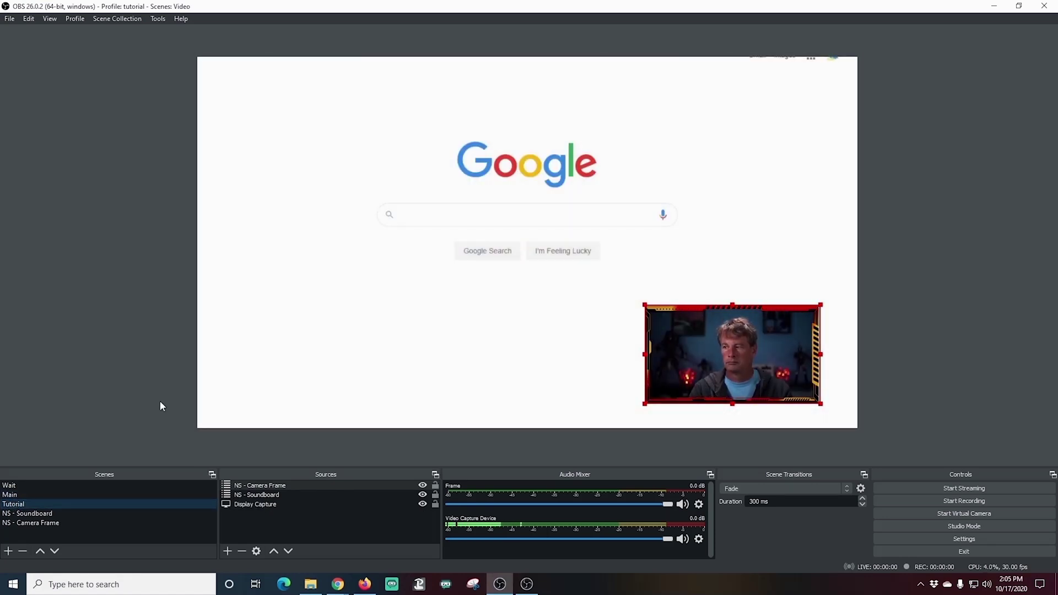
Nudge Tutorial's small camera frame slightly left, then select the Frame source in NS - Camera Frame
{"action": "left_click_drag", "start_coordinate": [747, 379], "coordinate": [731, 378]}
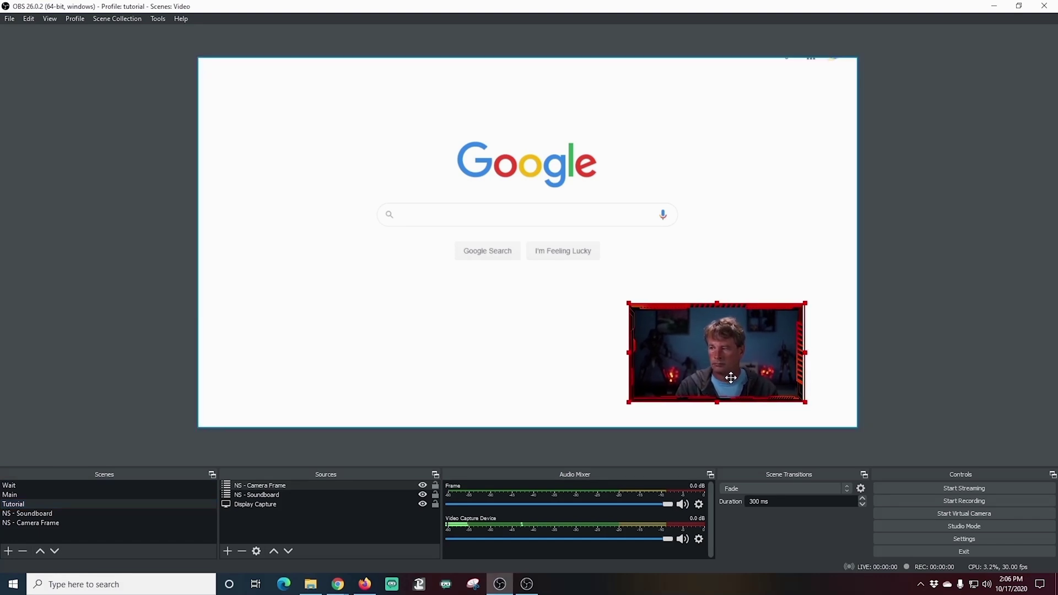
{"action": "left_click", "coordinate": [28, 522]}
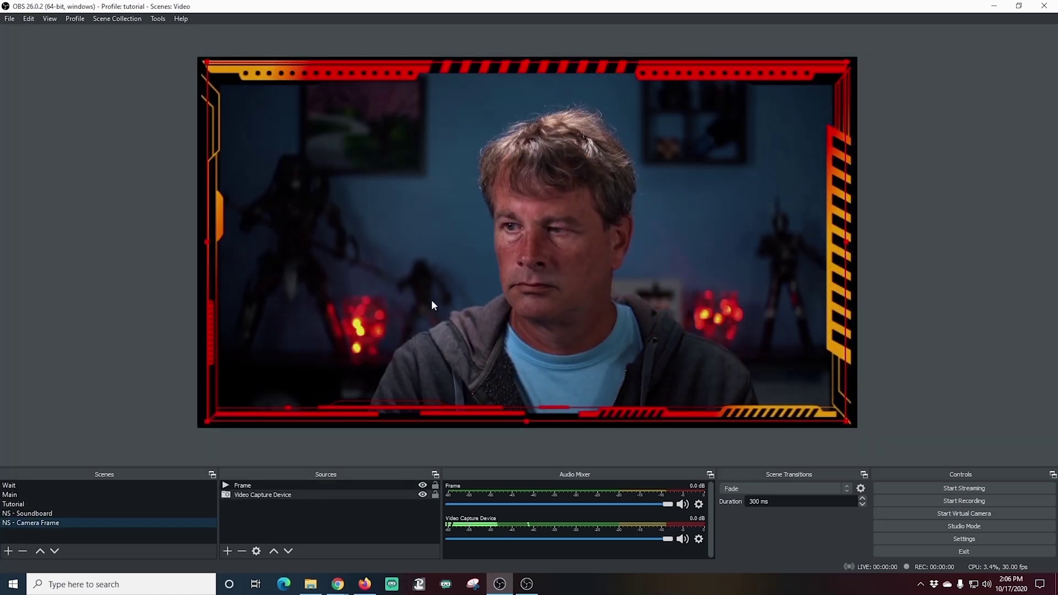
{"action": "left_click", "coordinate": [254, 485]}
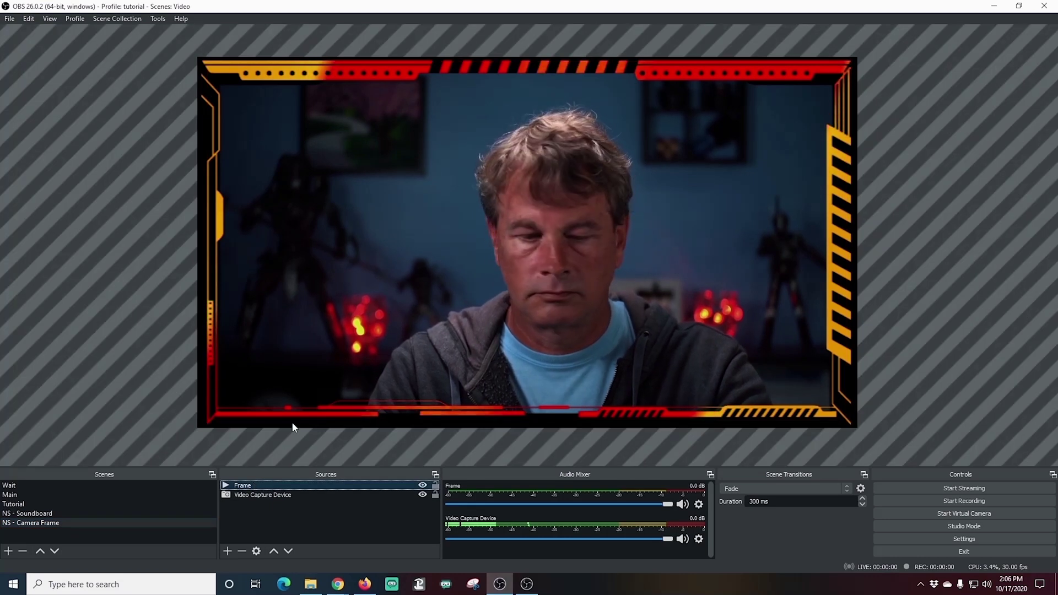